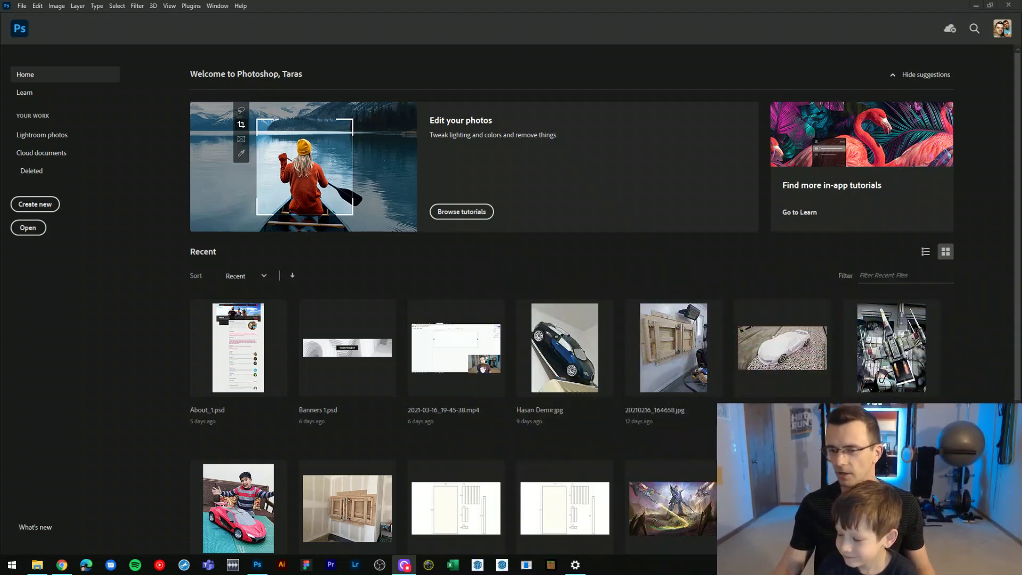
Open the photo PXL_20201025_205251690.jpg from the Downloads folder
{"action": "left_click", "coordinate": [444, 274]}
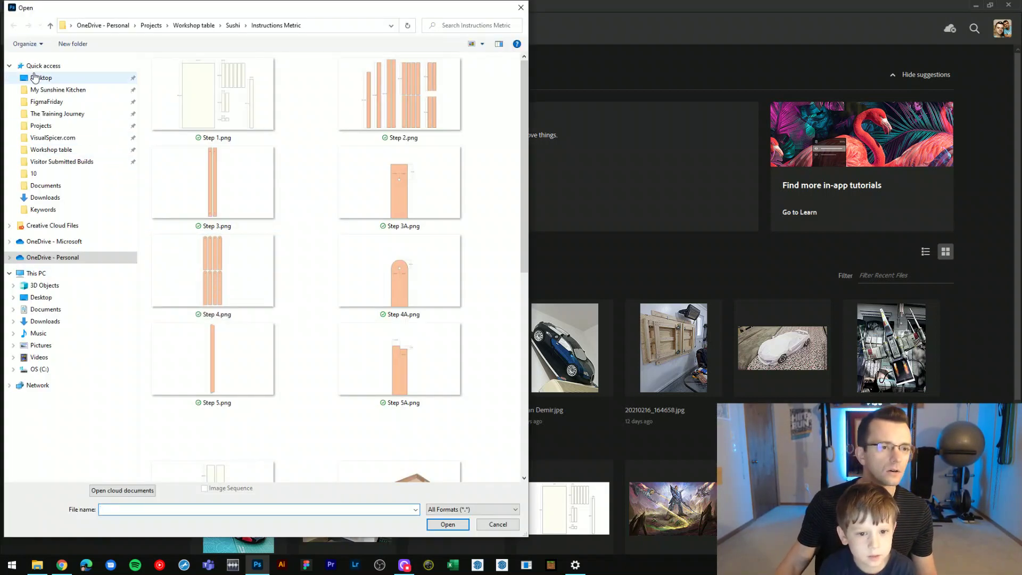
{"action": "left_click", "coordinate": [46, 322]}
{"action": "double_click", "coordinate": [240, 163]}
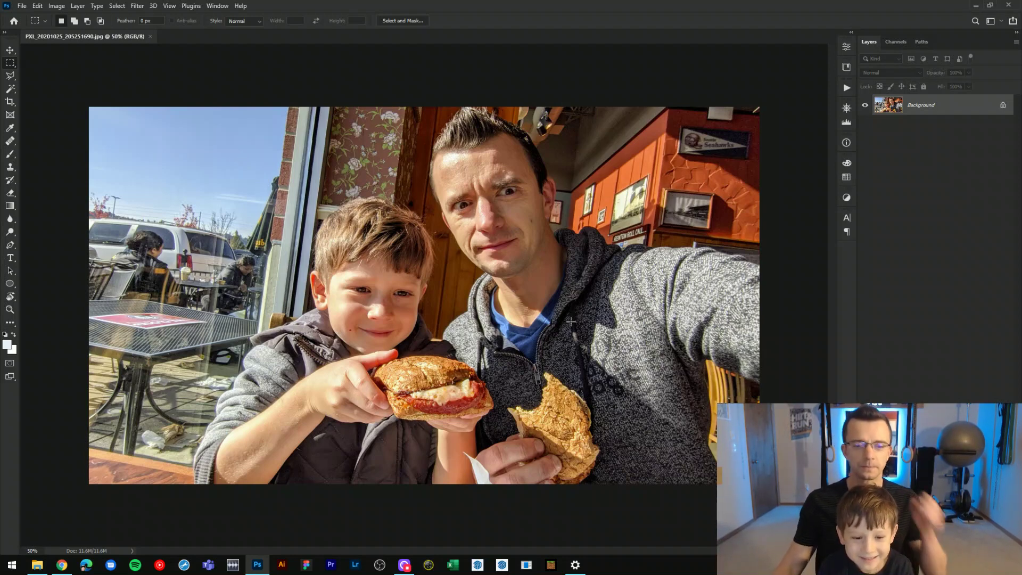
Convert the Background into a regular layer with the default name, and convert that layer to a smart object
{"action": "double_click", "coordinate": [968, 106]}
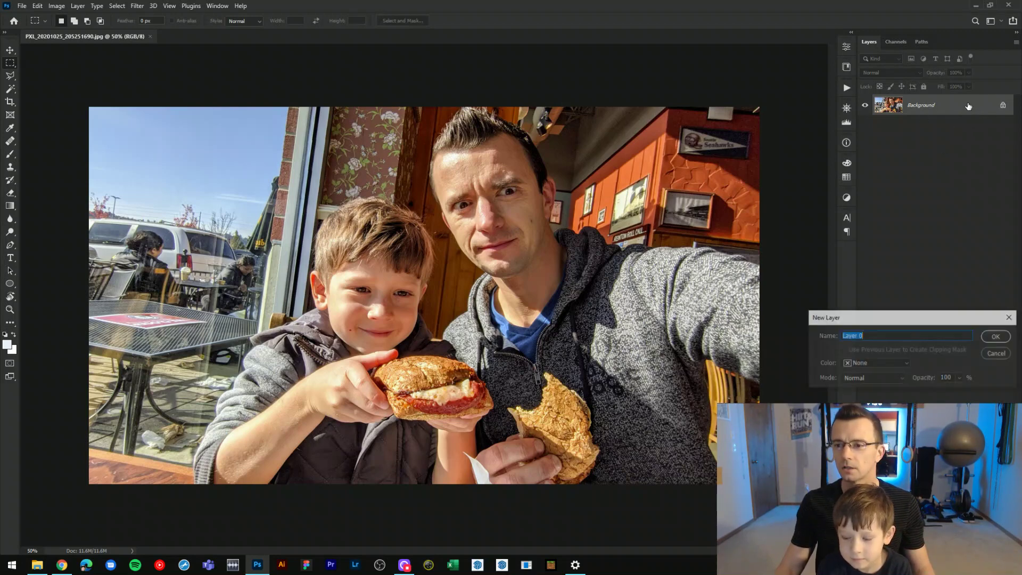
{"action": "left_click_drag", "start_coordinate": [939, 319], "coordinate": [760, 242]}
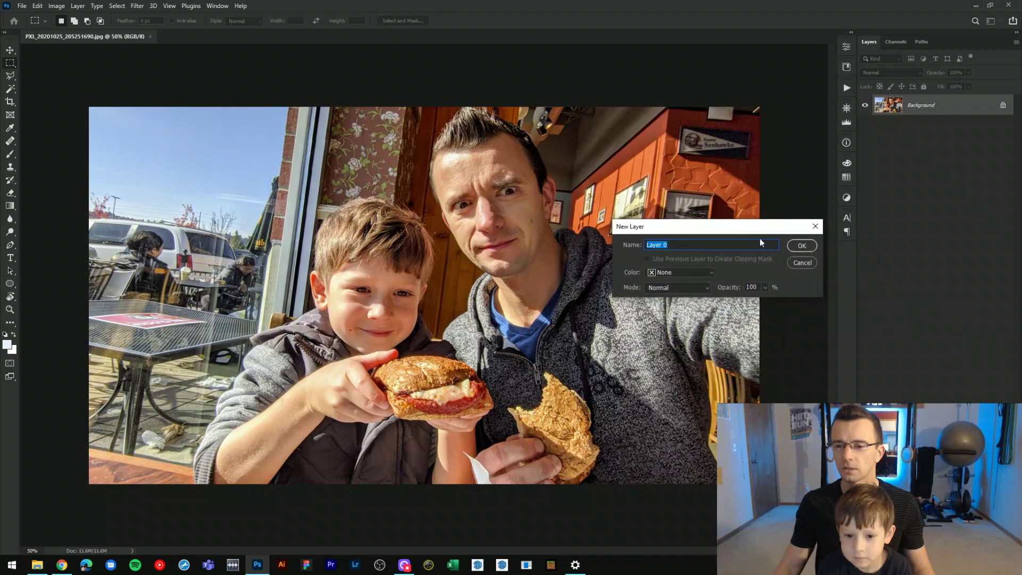
{"action": "left_click", "coordinate": [805, 247]}
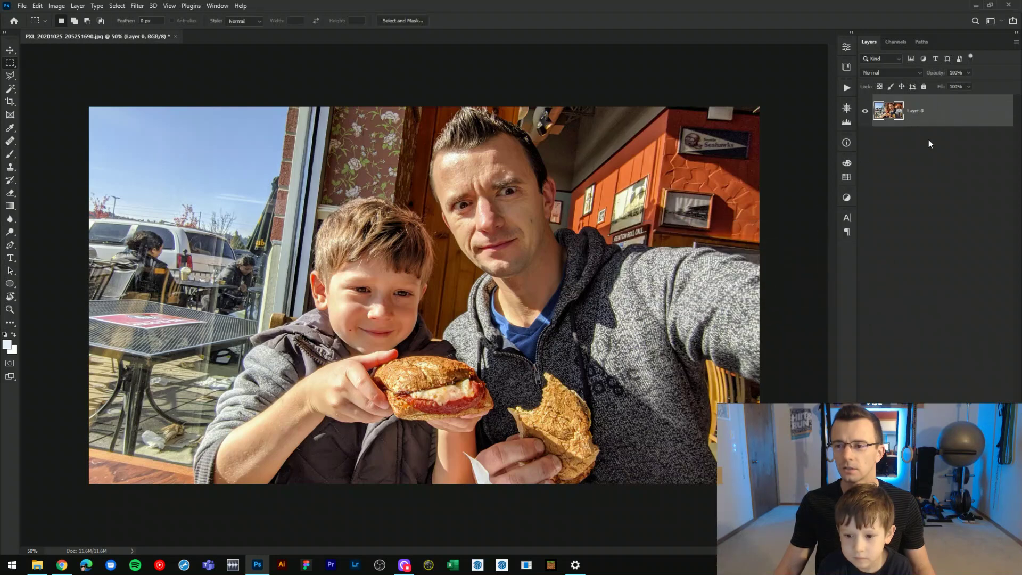
{"action": "right_click", "coordinate": [937, 110]}
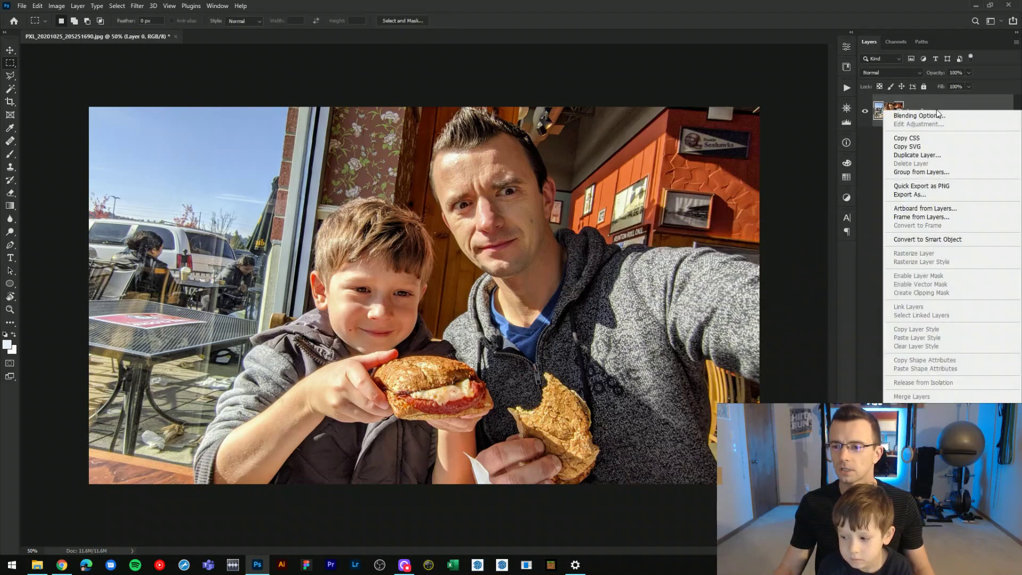
{"action": "left_click", "coordinate": [946, 240]}
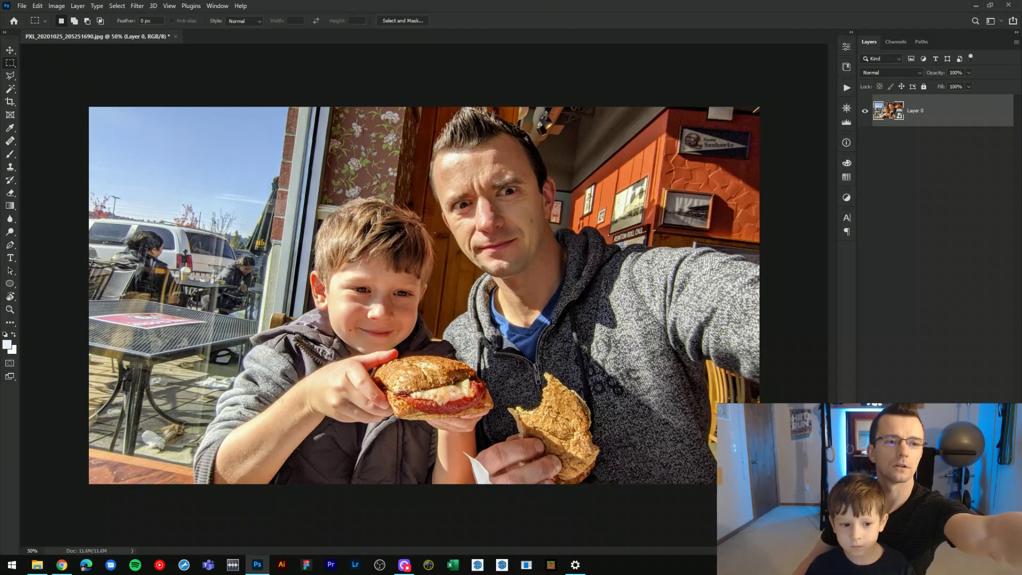
{"action": "left_click_drag", "start_coordinate": [322, 277], "coordinate": [309, 263]}
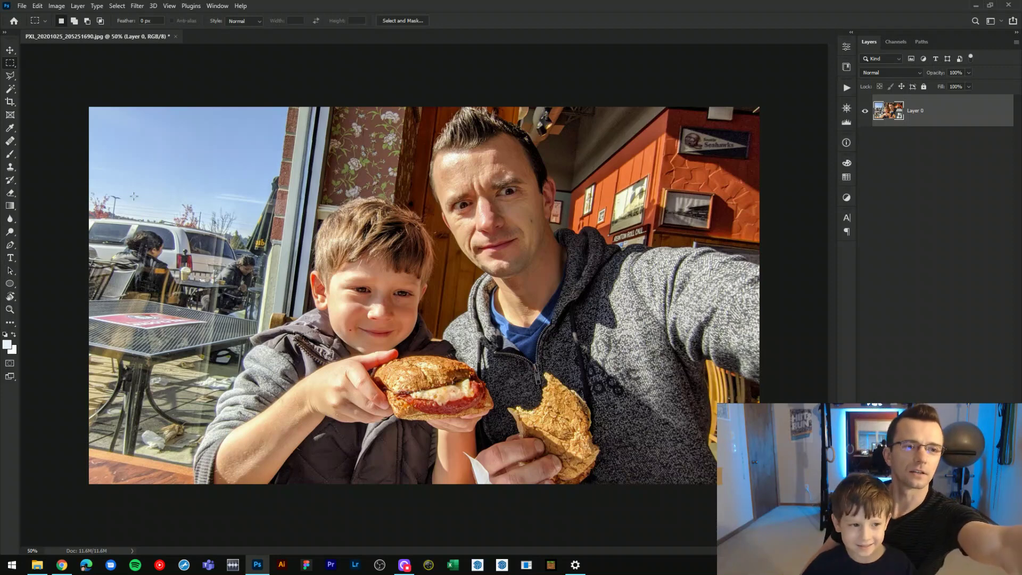
Open the Liquify filter on the photo's smart object layer
{"action": "left_click", "coordinate": [137, 8]}
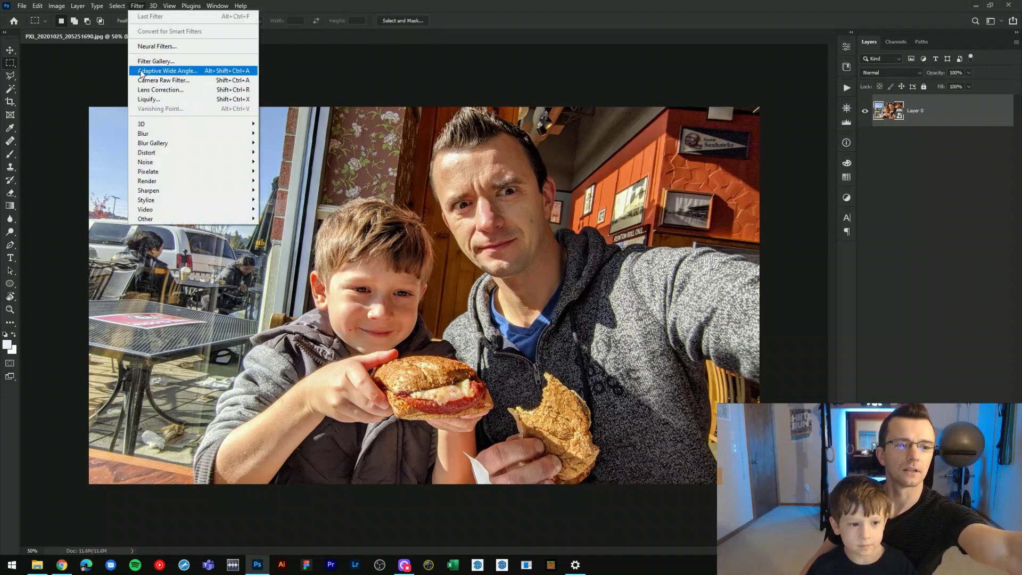
{"action": "left_click", "coordinate": [140, 99]}
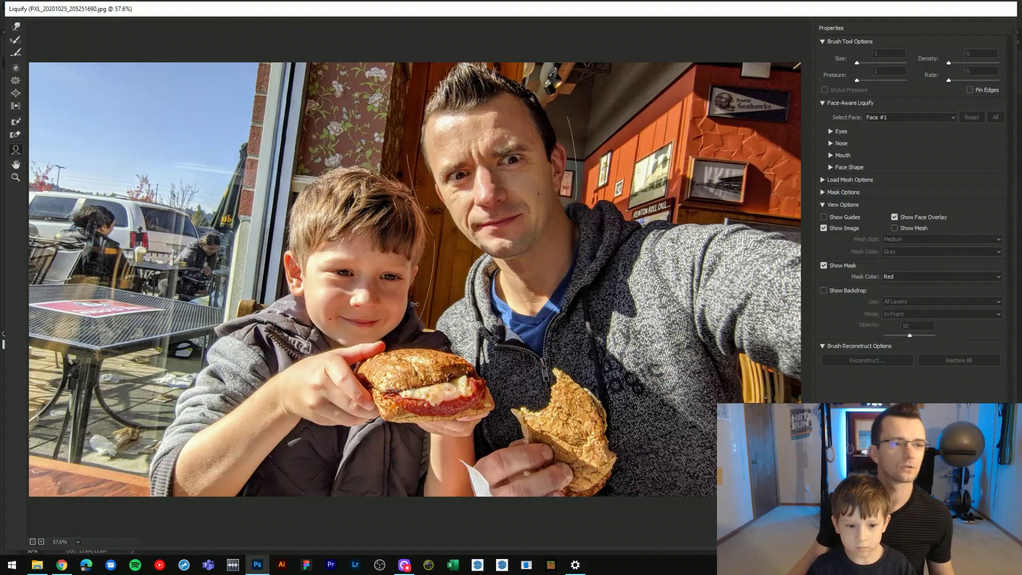
Try enlarging one of the man's eyes to an Eye Size of 100 with the Face tool, and undo it
{"action": "mouse_move", "coordinate": [524, 206]}
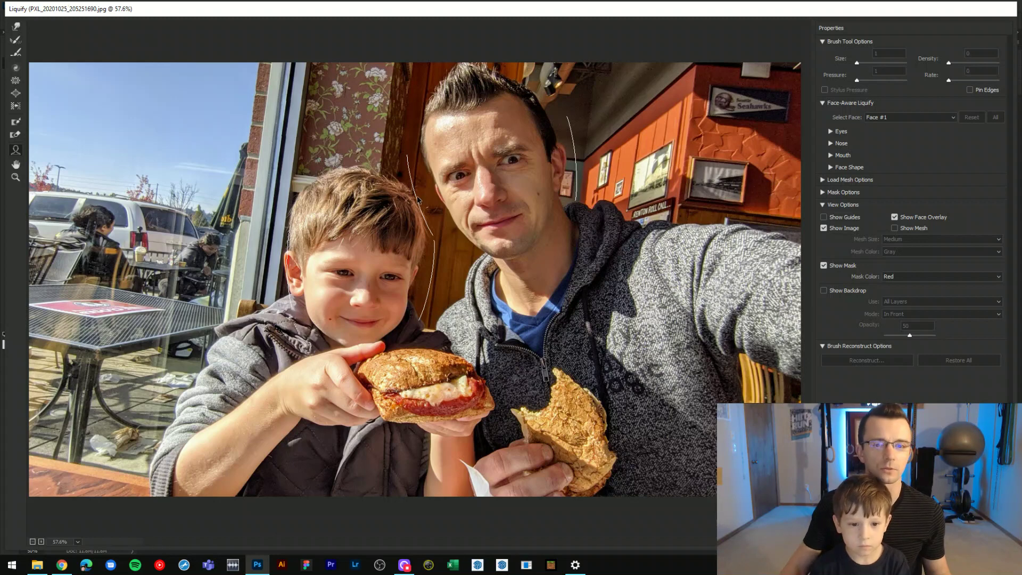
{"action": "mouse_move", "coordinate": [494, 166]}
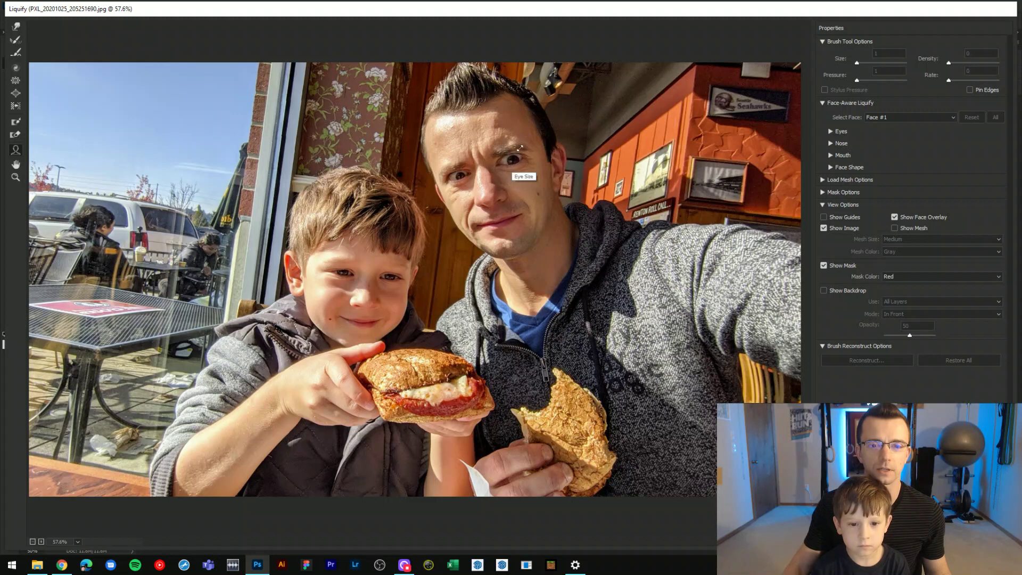
{"action": "left_click_drag", "start_coordinate": [519, 148], "coordinate": [528, 128]}
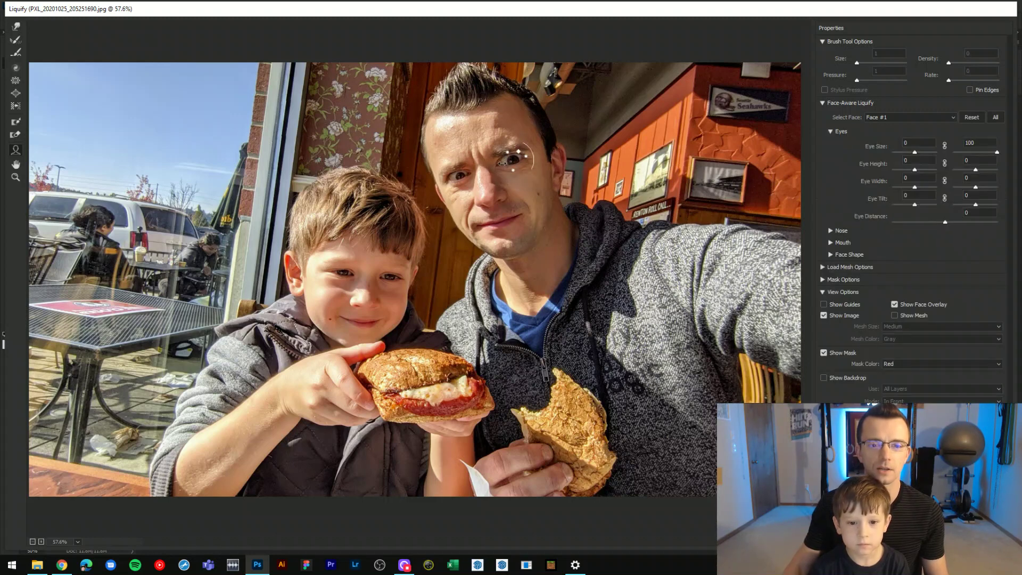
{"action": "mouse_move", "coordinate": [458, 176]}
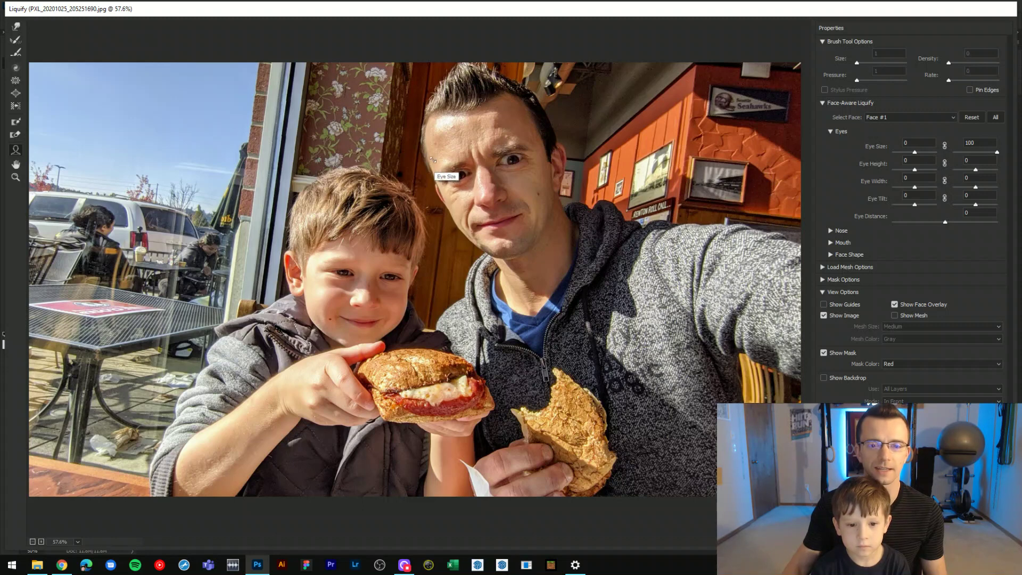
{"action": "mouse_move", "coordinate": [534, 233]}
{"action": "key", "text": "ctrl+z"}
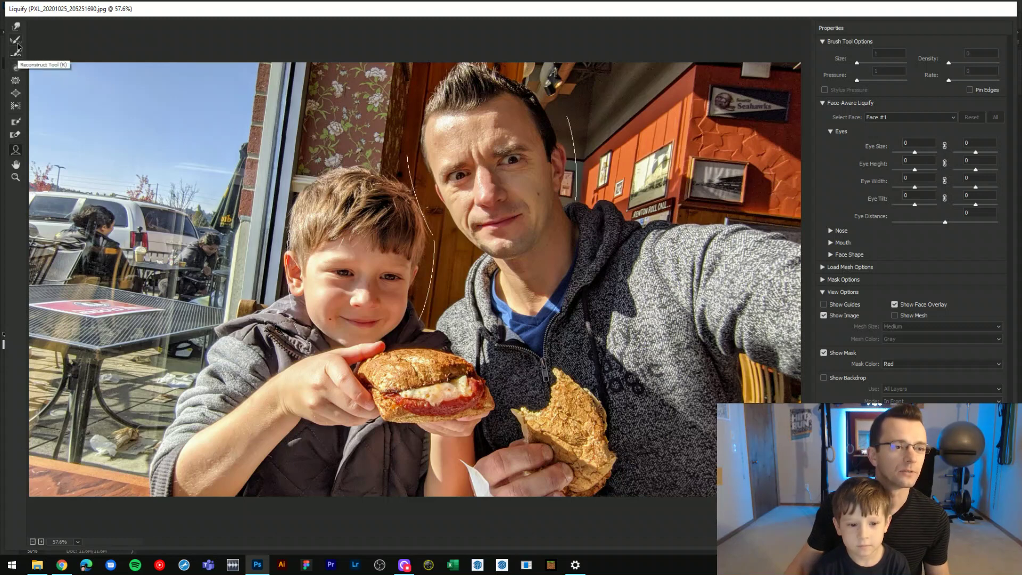
Enlarge both eyes of the man and of the boy with the Bloat tool at a brush size of 200
{"action": "left_click", "coordinate": [16, 94]}
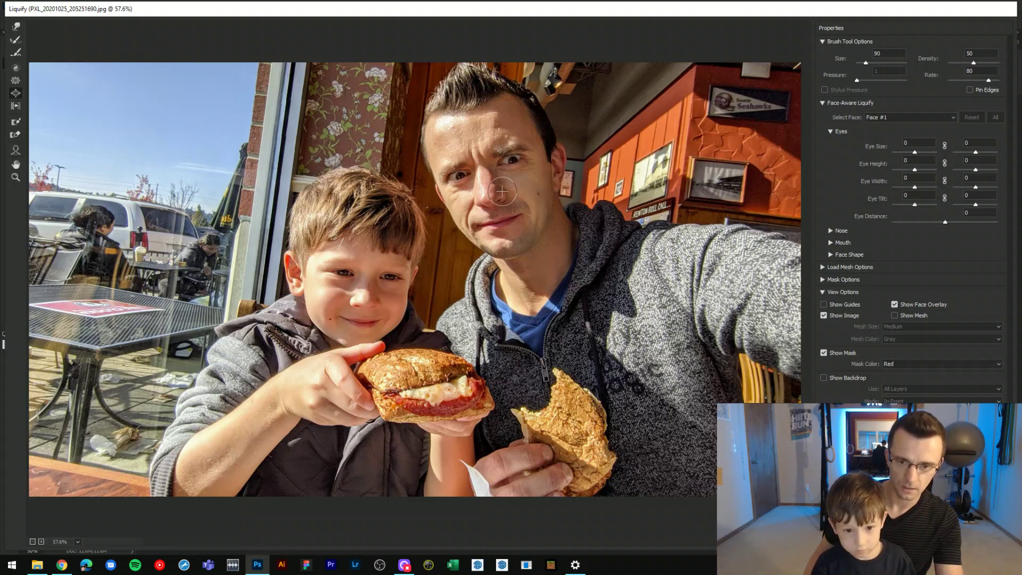
{"action": "key", "text": "bracketleft"}
{"action": "key", "text": "bracketleft"}
{"action": "key", "text": "bracketleft"}
{"action": "key", "text": "bracketright"}
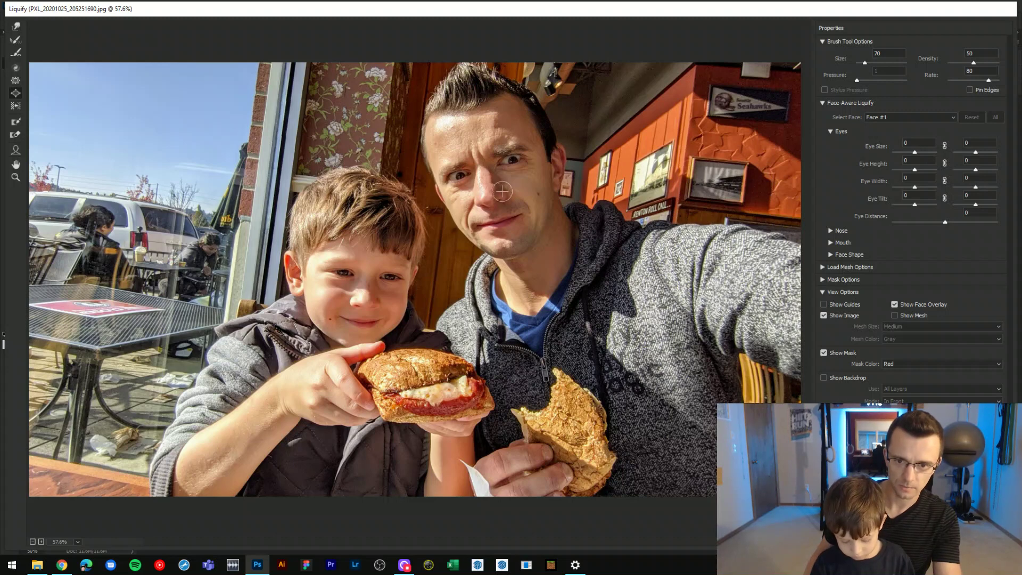
{"action": "key", "text": "bracketright"}
{"action": "key", "text": "bracketright"}
{"action": "key", "text": "bracketright"}
{"action": "key", "text": "bracketright"}
{"action": "key", "text": "bracketright"}
{"action": "key", "text": "bracketright"}
{"action": "key", "text": "bracketright"}
{"action": "key", "text": "bracketright"}
{"action": "key", "text": "bracketright"}
{"action": "key", "text": "bracketright"}
{"action": "key", "text": "bracketright"}
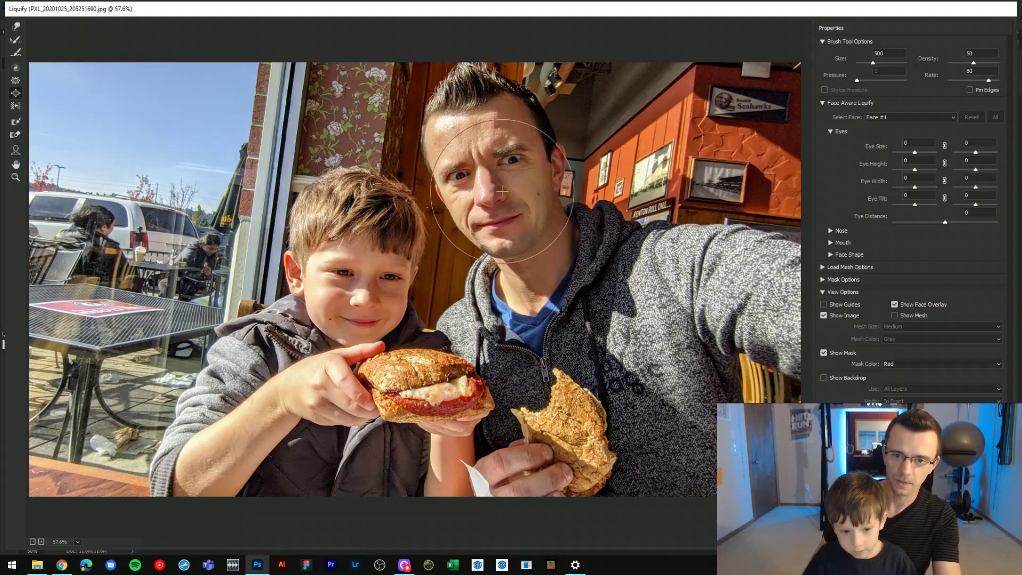
{"action": "key", "text": "bracketleft"}
{"action": "key", "text": "bracketleft"}
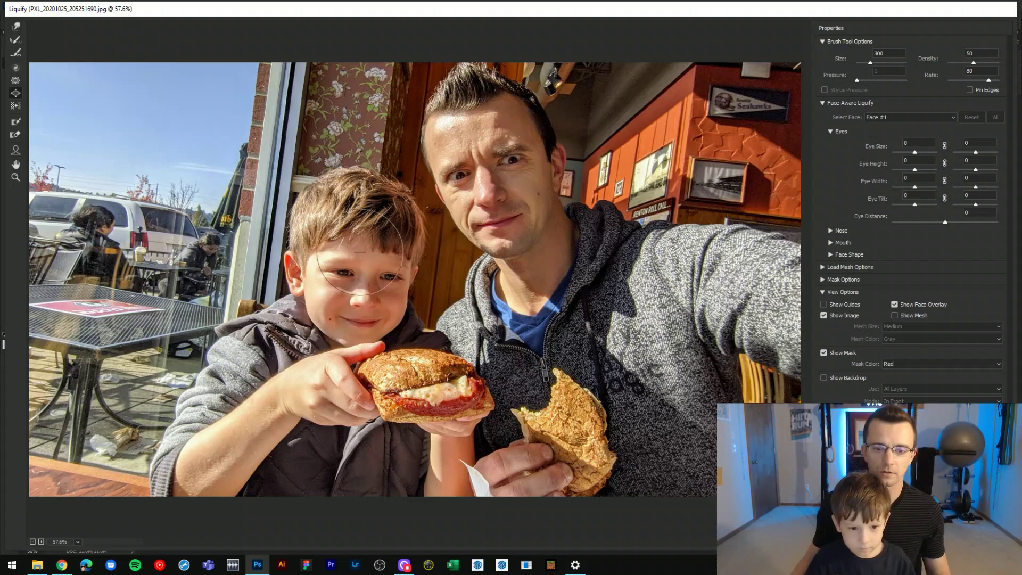
{"action": "key", "text": "bracketleft"}
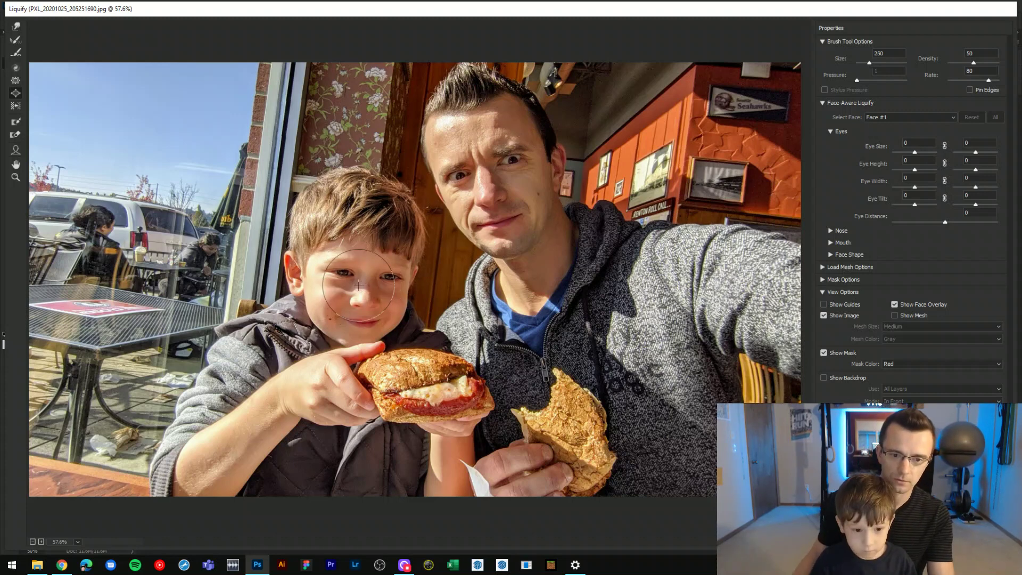
{"action": "key", "text": "bracketleft"}
{"action": "key", "text": "bracketleft"}
{"action": "key", "text": "bracketleft"}
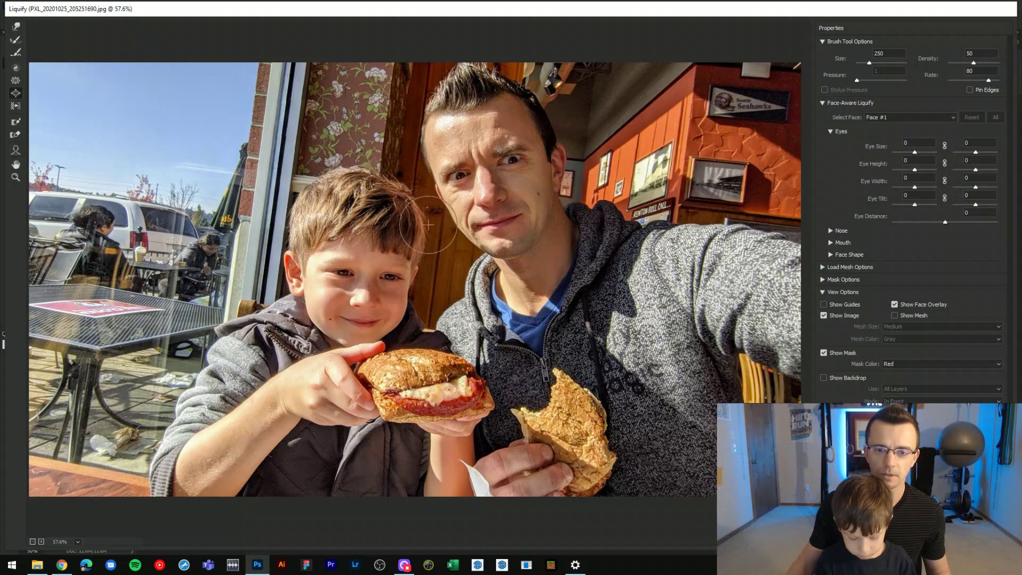
{"action": "key", "text": "bracketleft"}
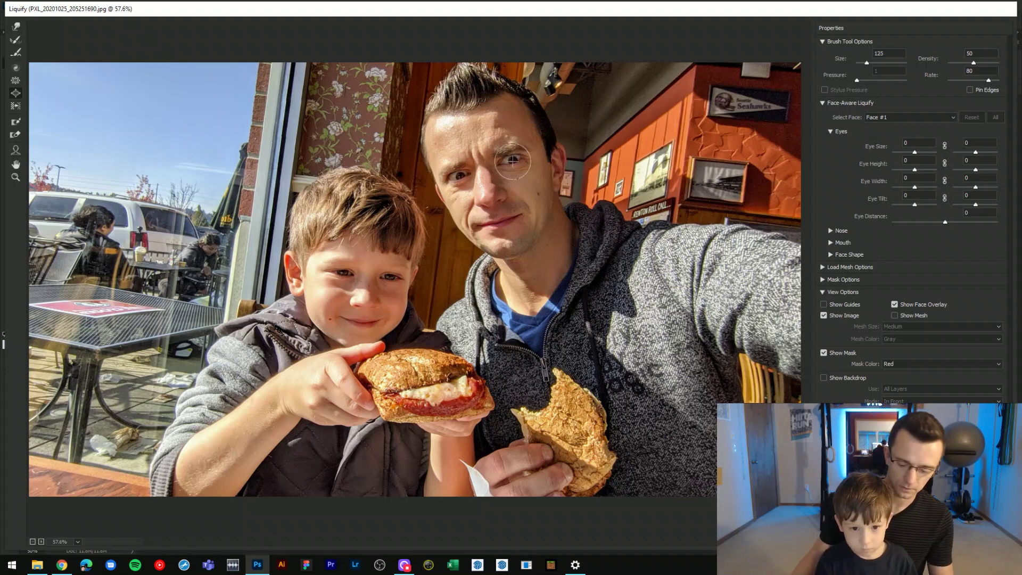
{"action": "key", "text": "bracketright"}
{"action": "key", "text": "bracketright"}
{"action": "key", "text": "bracketright"}
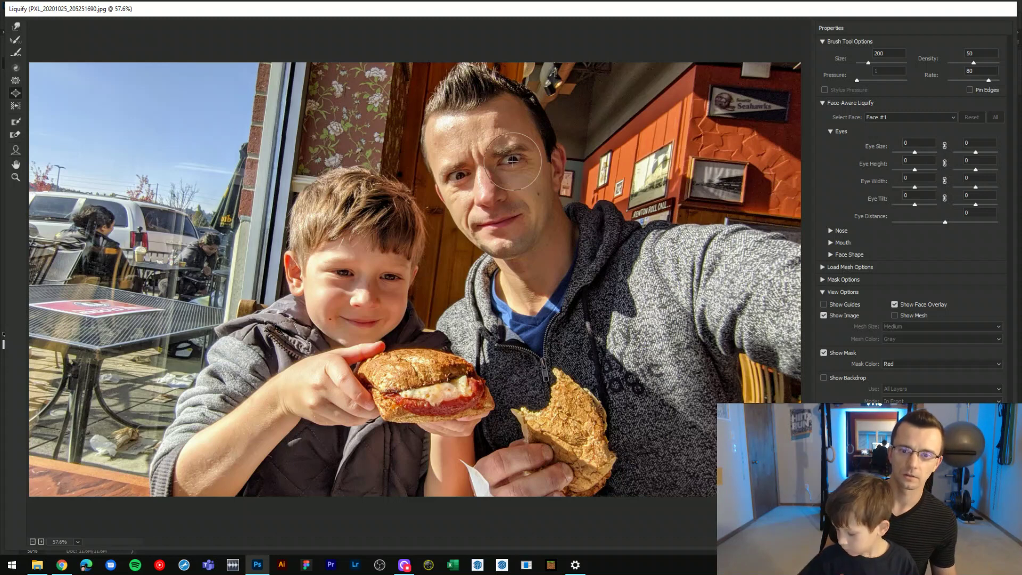
{"action": "mouse_move", "coordinate": [512, 160]}
{"action": "left_mouse_down"}
{"action": "mouse_move", "coordinate": [451, 244]}
{"action": "mouse_move", "coordinate": [474, 209]}
{"action": "mouse_move", "coordinate": [459, 175]}
{"action": "left_mouse_up"}
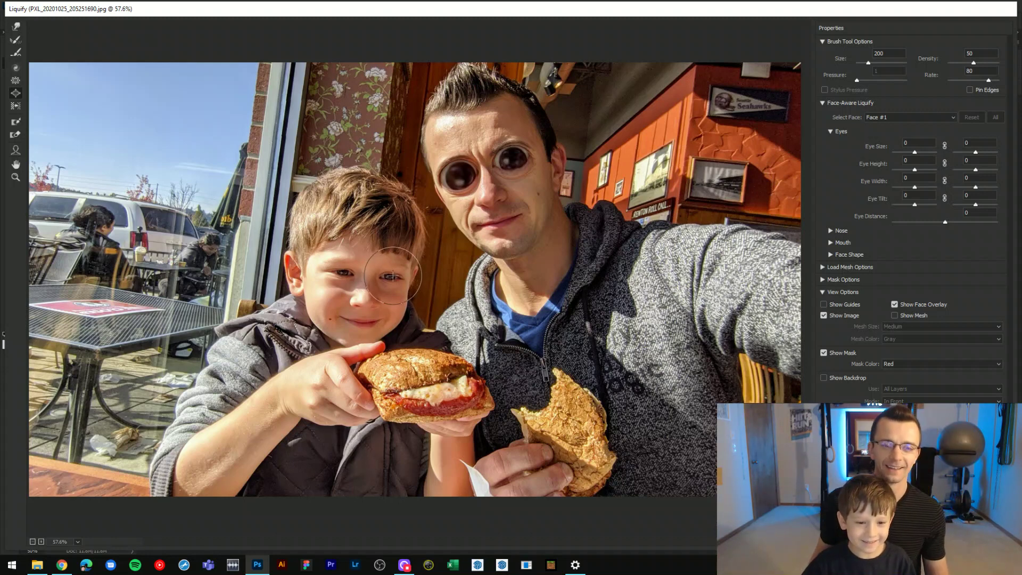
{"action": "mouse_move", "coordinate": [392, 277]}
{"action": "left_mouse_down"}
{"action": "mouse_move", "coordinate": [332, 301]}
{"action": "mouse_move", "coordinate": [343, 274]}
{"action": "left_mouse_up"}
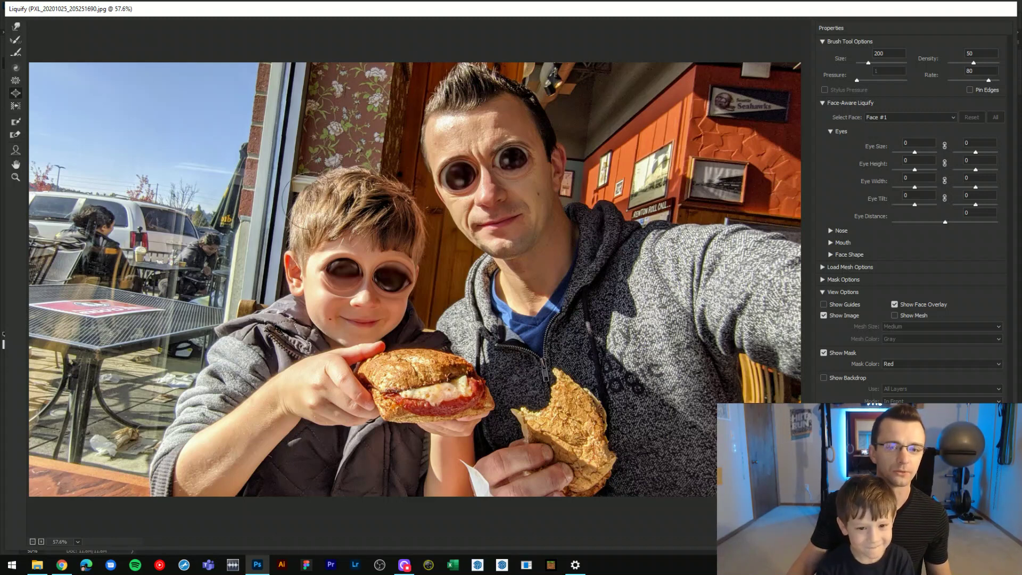
Switch to the Forward Warp tool for reshaping the two faces
{"action": "key", "text": "ctrl+plus"}
{"action": "left_click_drag", "start_coordinate": [417, 265], "coordinate": [451, 266]}
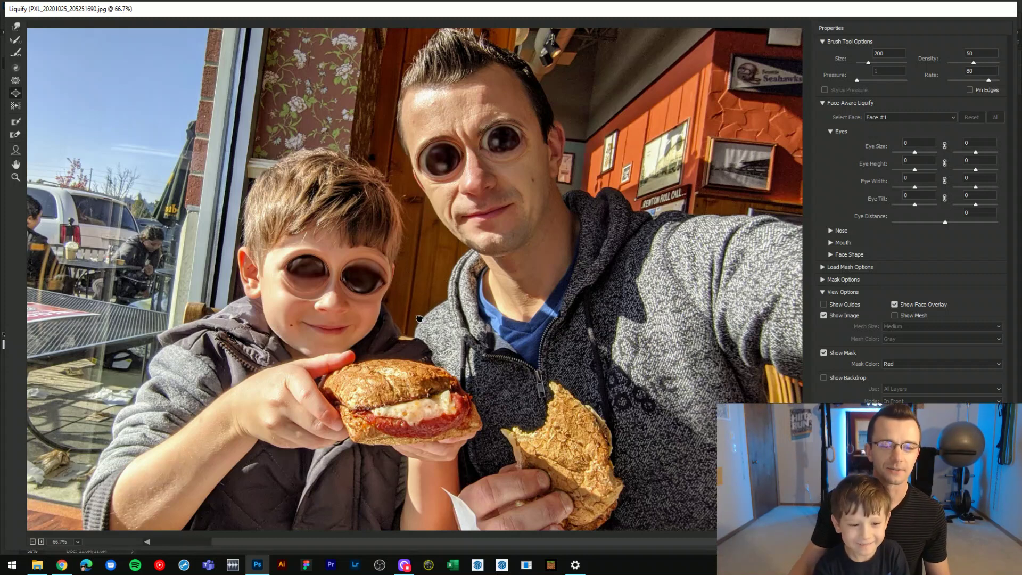
{"action": "left_click_drag", "start_coordinate": [404, 309], "coordinate": [415, 320]}
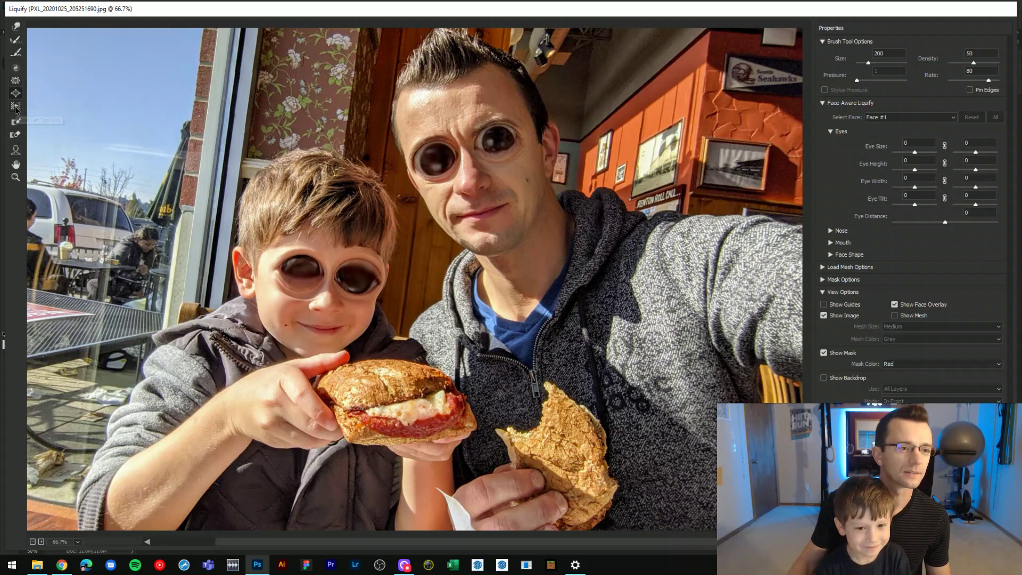
{"action": "left_click", "coordinate": [16, 28]}
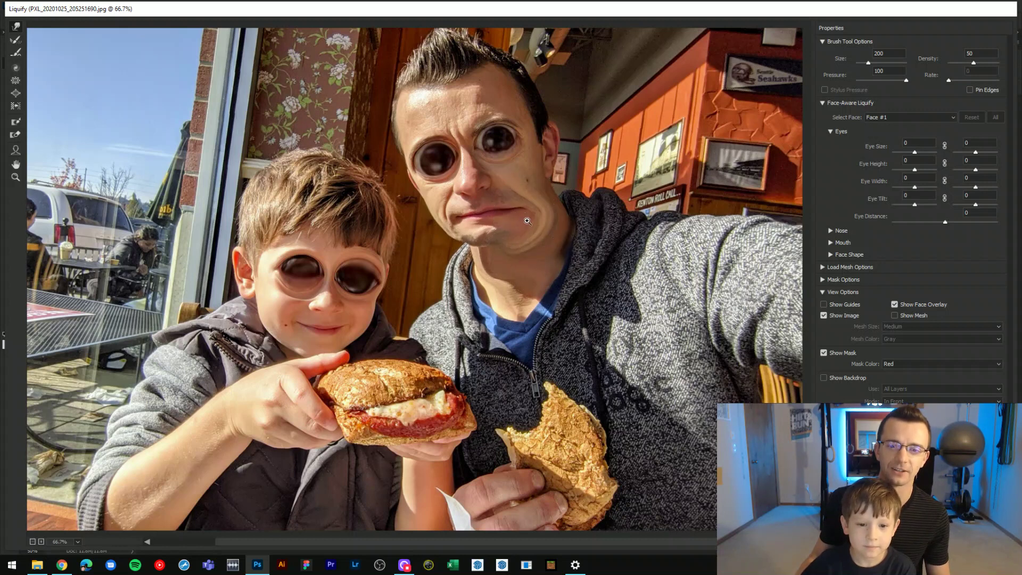
Try pushing the man's nose and mouth area sideways with the Forward Warp tool, and undo the distortions
{"action": "key", "text": "ctrl+z"}
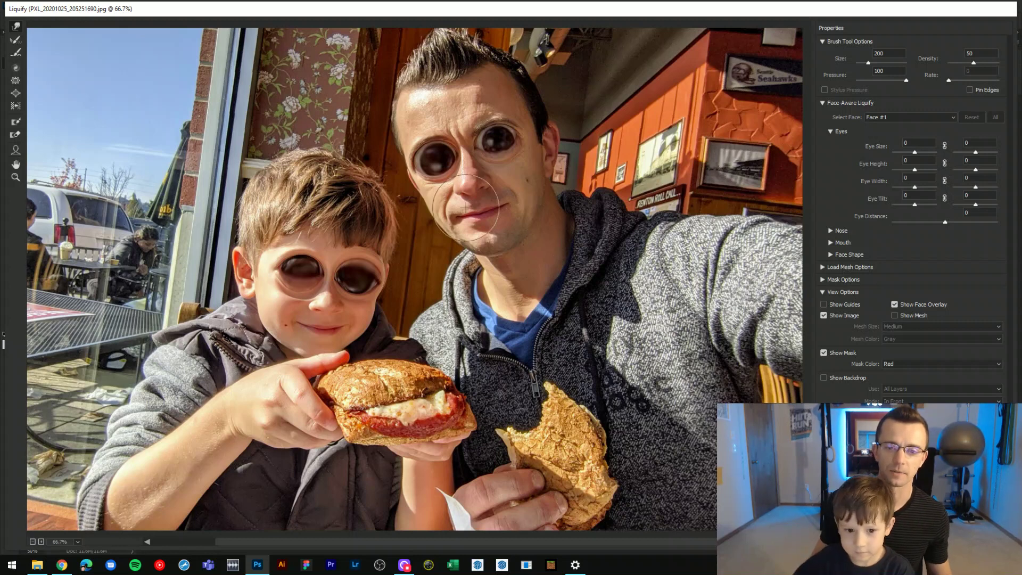
{"action": "mouse_move", "coordinate": [480, 192]}
{"action": "left_mouse_down"}
{"action": "mouse_move", "coordinate": [547, 222]}
{"action": "mouse_move", "coordinate": [521, 230]}
{"action": "mouse_move", "coordinate": [536, 241]}
{"action": "mouse_move", "coordinate": [612, 213]}
{"action": "left_mouse_up"}
{"action": "key", "text": "ctrl+z"}
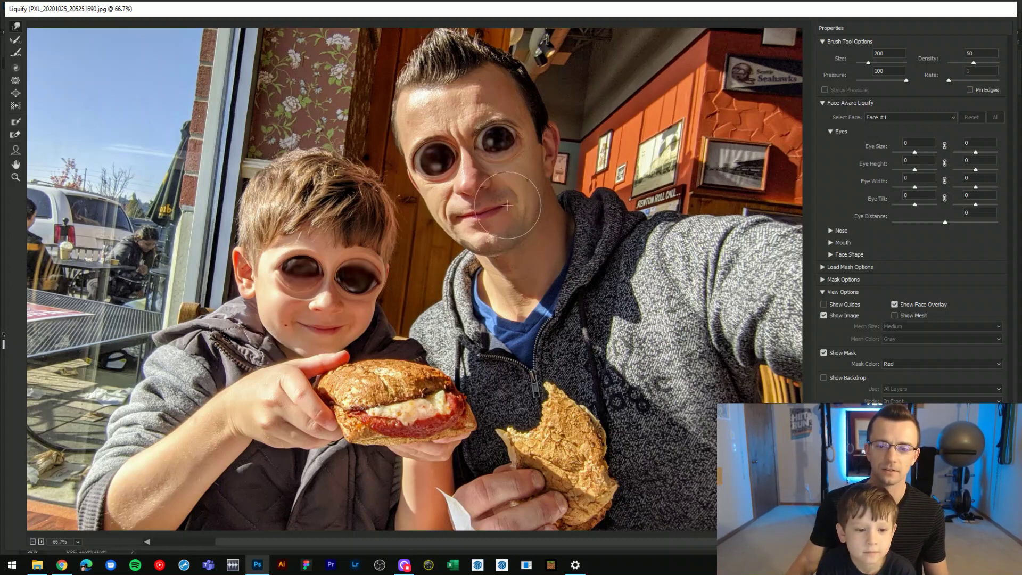
Warp the corners of the man's and the boy's mouths outward and upward into wide smiles, using brush size 175 for the boy
{"action": "left_click_drag", "start_coordinate": [508, 205], "coordinate": [531, 175]}
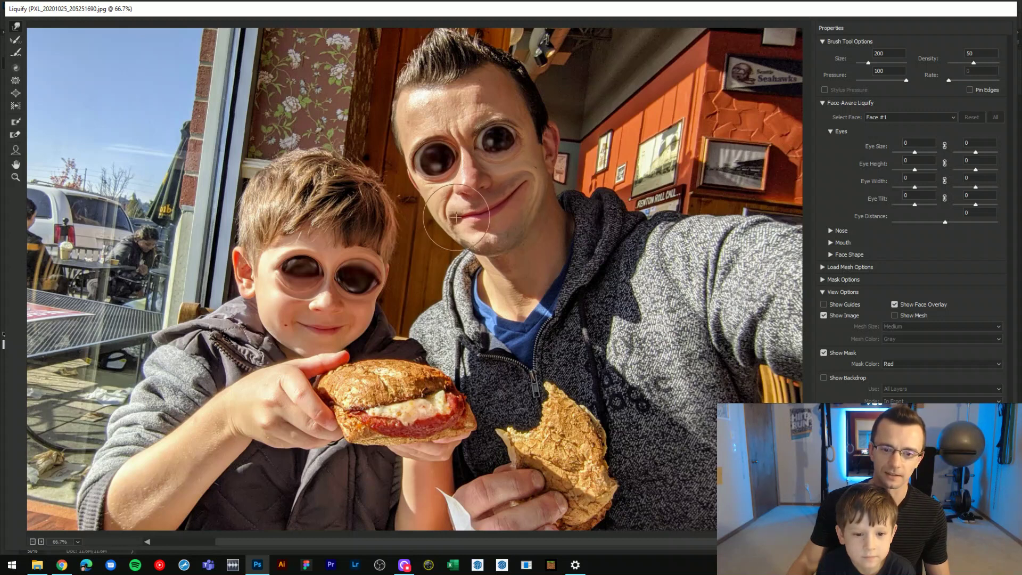
{"action": "left_click_drag", "start_coordinate": [456, 217], "coordinate": [427, 209]}
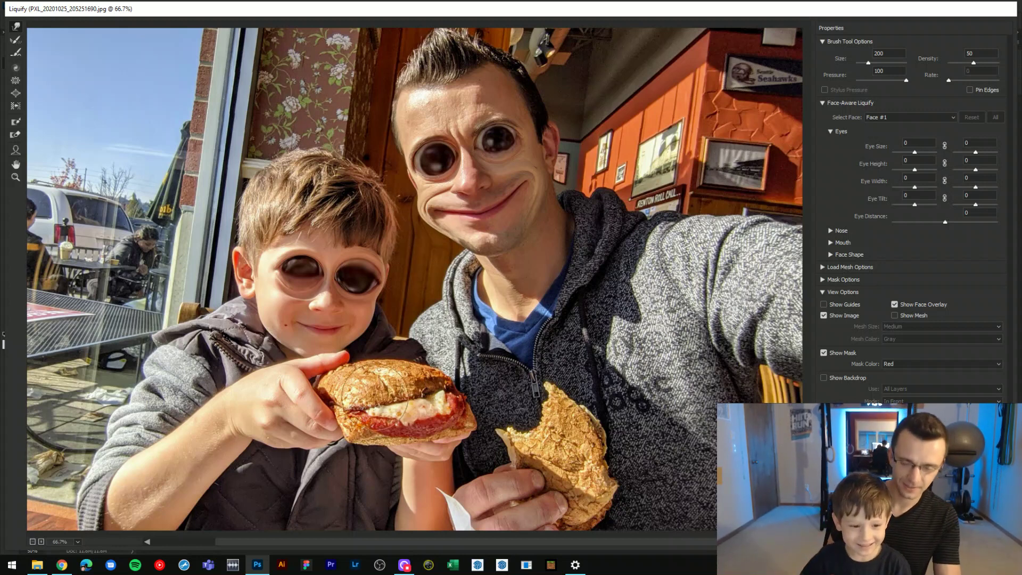
{"action": "key", "text": "bracketleft"}
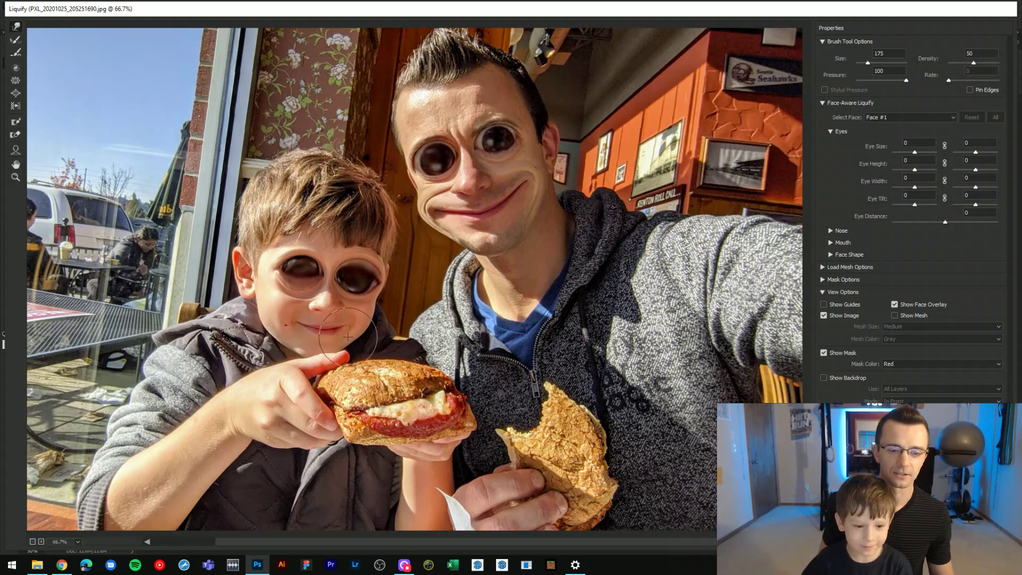
{"action": "left_click_drag", "start_coordinate": [343, 327], "coordinate": [367, 313]}
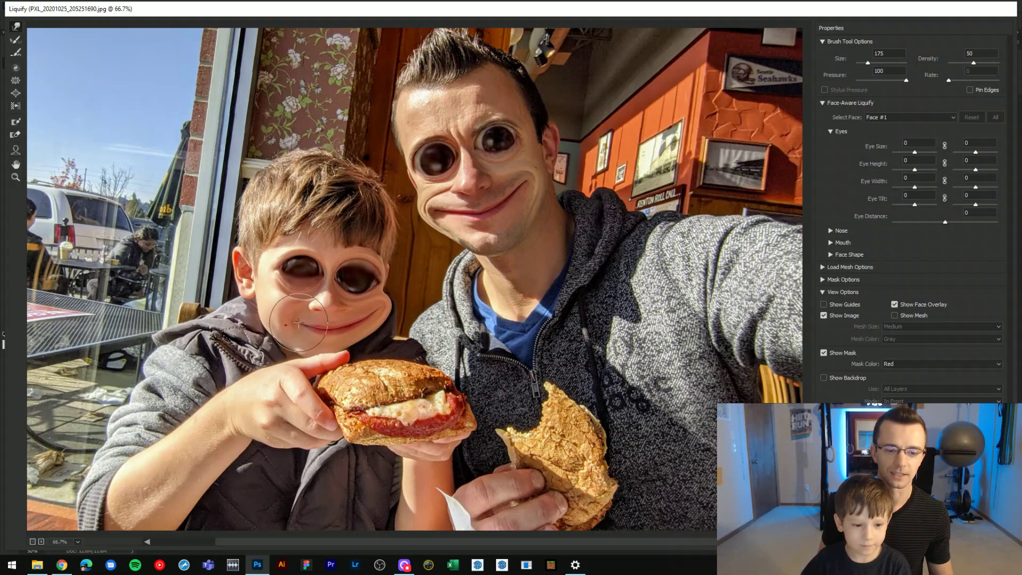
{"action": "mouse_move", "coordinate": [298, 322]}
{"action": "left_mouse_down"}
{"action": "mouse_move", "coordinate": [243, 261]}
{"action": "mouse_move", "coordinate": [271, 281]}
{"action": "left_mouse_up"}
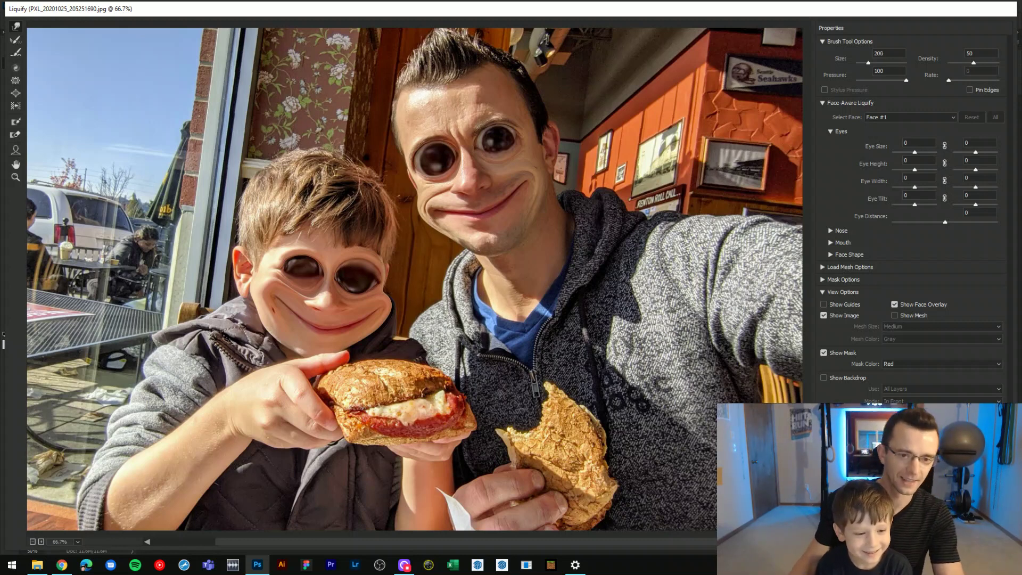
Increase the Forward Warp brush size to 500
{"action": "key", "text": "bracketright"}
{"action": "key", "text": "bracketright"}
{"action": "key", "text": "bracketright"}
{"action": "key", "text": "bracketright"}
{"action": "key", "text": "bracketright"}
{"action": "key", "text": "bracketright"}
{"action": "key", "text": "bracketright"}
{"action": "key", "text": "bracketright"}
{"action": "key", "text": "bracketright"}
{"action": "key", "text": "bracketright"}
{"action": "key", "text": "bracketright"}
{"action": "key", "text": "bracketright"}
{"action": "key", "text": "bracketright"}
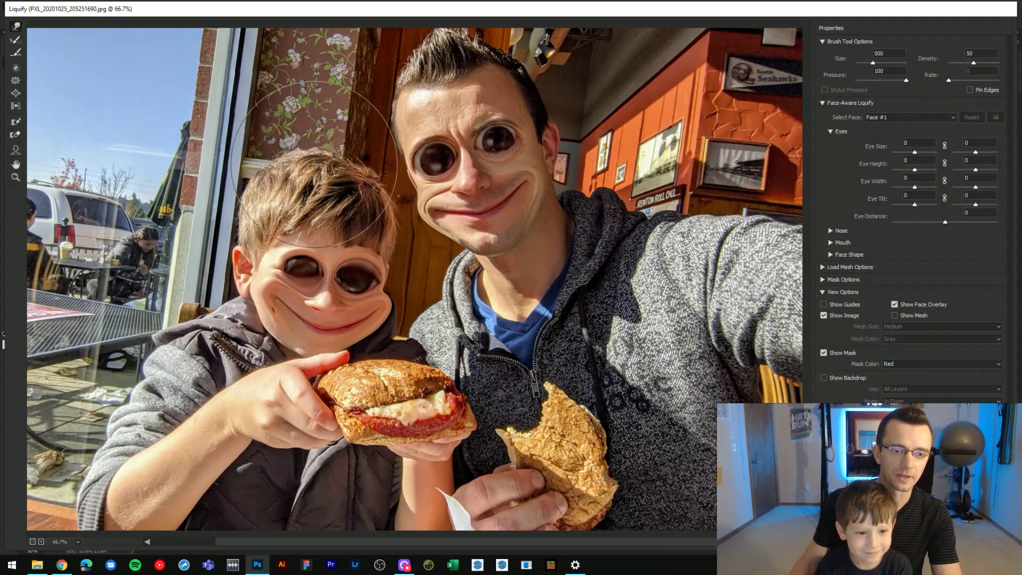
Try pushing the boy's hair upward and outward with the Forward Warp tool, and undo the distortion
{"action": "mouse_move", "coordinate": [319, 164]}
{"action": "left_mouse_down"}
{"action": "mouse_move", "coordinate": [312, 138]}
{"action": "mouse_move", "coordinate": [258, 174]}
{"action": "mouse_move", "coordinate": [253, 152]}
{"action": "mouse_move", "coordinate": [250, 169]}
{"action": "mouse_move", "coordinate": [223, 163]}
{"action": "mouse_move", "coordinate": [304, 154]}
{"action": "mouse_move", "coordinate": [303, 141]}
{"action": "mouse_move", "coordinate": [363, 169]}
{"action": "mouse_move", "coordinate": [360, 144]}
{"action": "mouse_move", "coordinate": [344, 164]}
{"action": "mouse_move", "coordinate": [355, 143]}
{"action": "mouse_move", "coordinate": [362, 159]}
{"action": "mouse_move", "coordinate": [374, 153]}
{"action": "mouse_move", "coordinate": [394, 213]}
{"action": "left_mouse_up"}
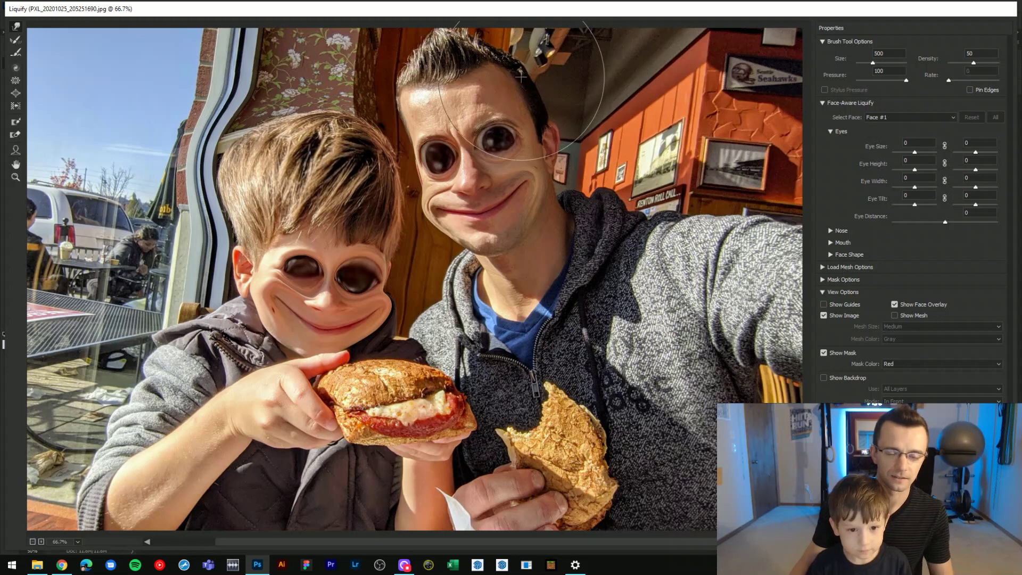
{"action": "key", "text": "ctrl+z"}
{"action": "key", "text": "ctrl+z"}
{"action": "key", "text": "ctrl+z"}
{"action": "key", "text": "ctrl+z"}
{"action": "key", "text": "ctrl+z"}
{"action": "key", "text": "ctrl+z"}
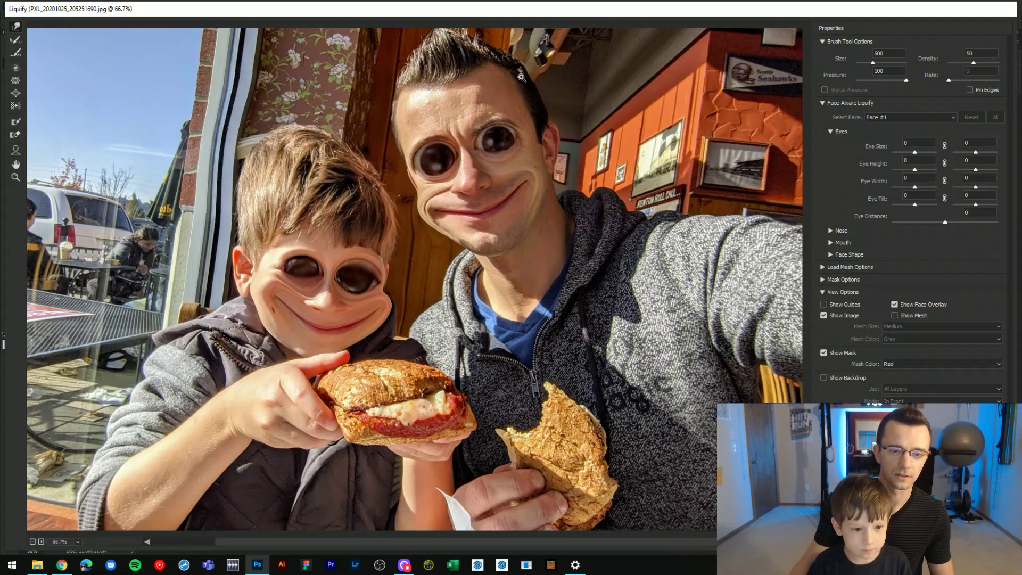
{"action": "key", "text": "ctrl+z"}
{"action": "key", "text": "ctrl+z"}
{"action": "key", "text": "ctrl+z"}
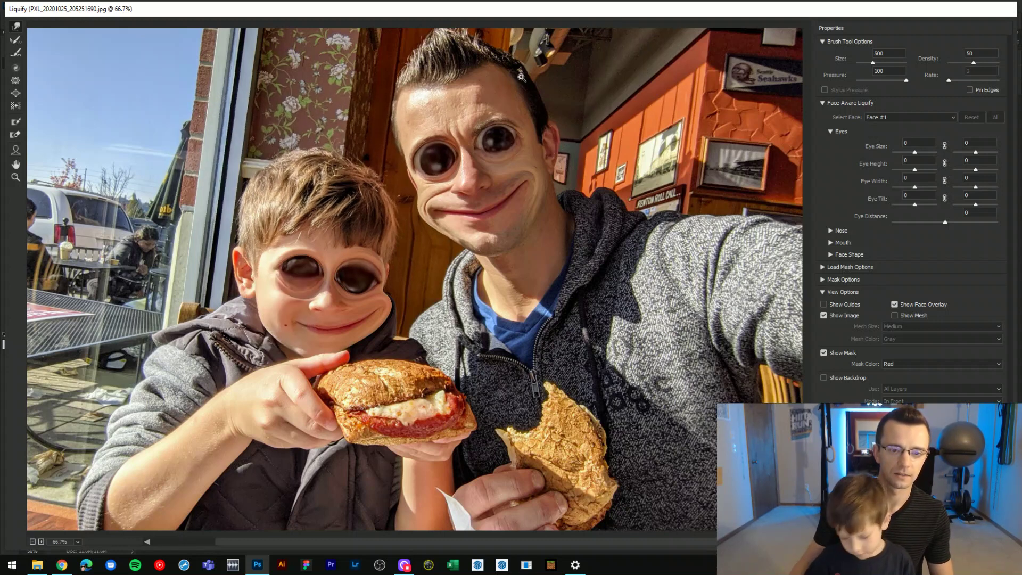
{"action": "key", "text": "ctrl+z"}
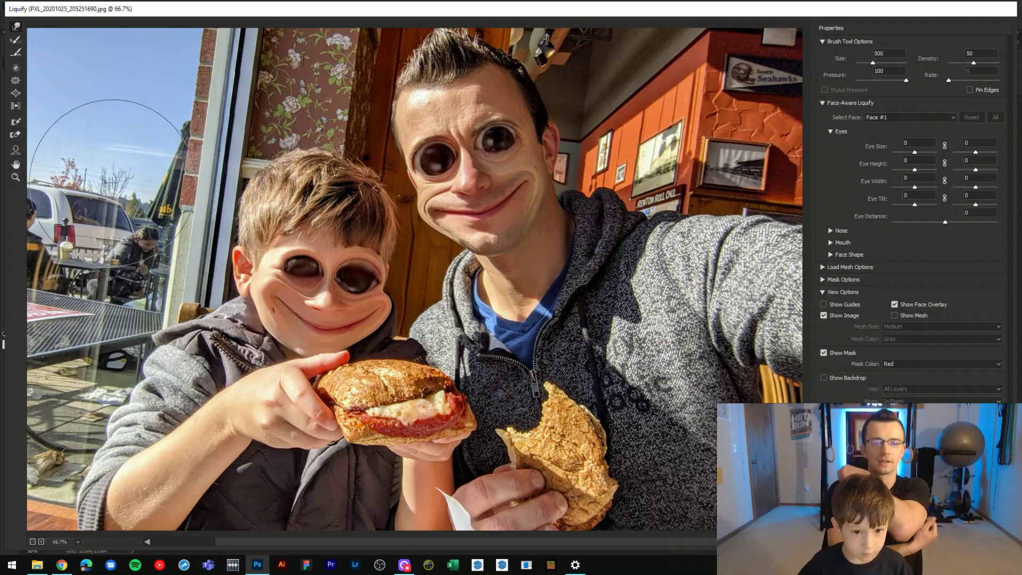
Warp the boy's hair into a tall spike at brush size 500 and stretch the man's ear upward at size 300
{"action": "mouse_move", "coordinate": [315, 136]}
{"action": "left_mouse_down"}
{"action": "mouse_move", "coordinate": [319, 53]}
{"action": "mouse_move", "coordinate": [346, 229]}
{"action": "left_mouse_up"}
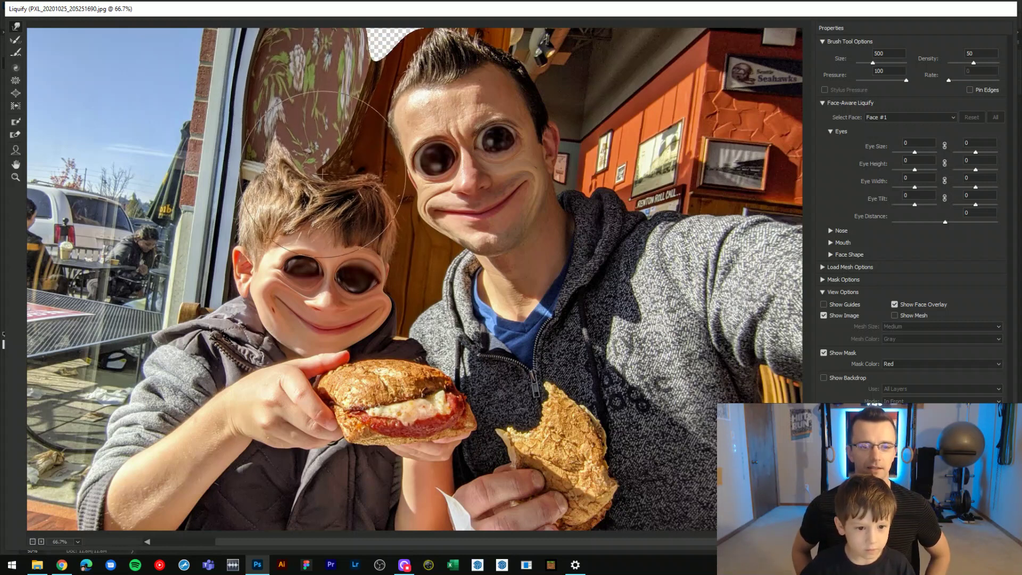
{"action": "mouse_move", "coordinate": [327, 94]}
{"action": "left_mouse_down"}
{"action": "mouse_move", "coordinate": [347, 66]}
{"action": "mouse_move", "coordinate": [410, 54]}
{"action": "mouse_move", "coordinate": [418, 36]}
{"action": "mouse_move", "coordinate": [357, 33]}
{"action": "mouse_move", "coordinate": [340, 84]}
{"action": "mouse_move", "coordinate": [333, 188]}
{"action": "mouse_move", "coordinate": [311, 129]}
{"action": "mouse_move", "coordinate": [328, 128]}
{"action": "mouse_move", "coordinate": [334, 68]}
{"action": "mouse_move", "coordinate": [321, 34]}
{"action": "left_mouse_up"}
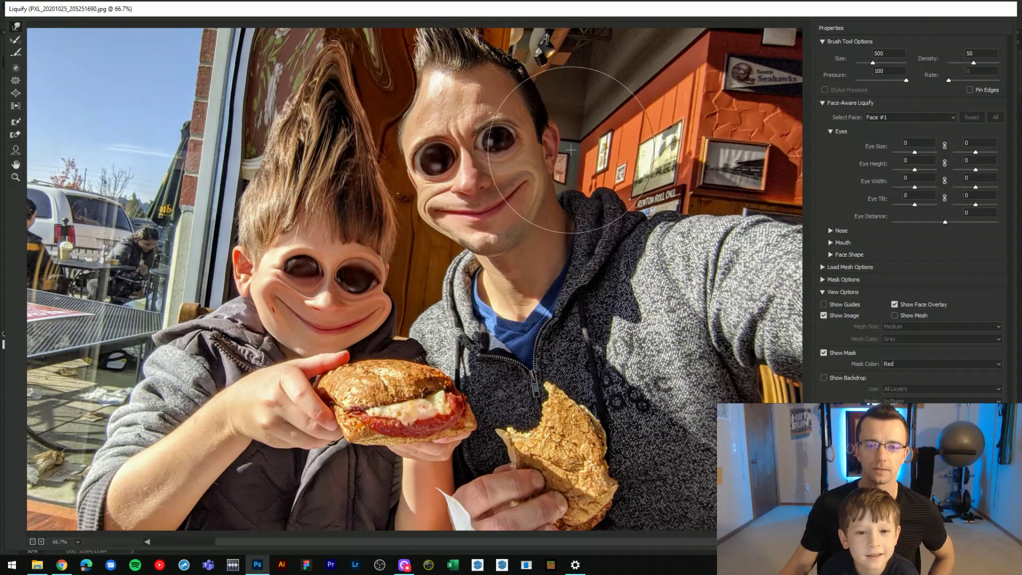
{"action": "key", "text": "bracketleft"}
{"action": "key", "text": "bracketleft"}
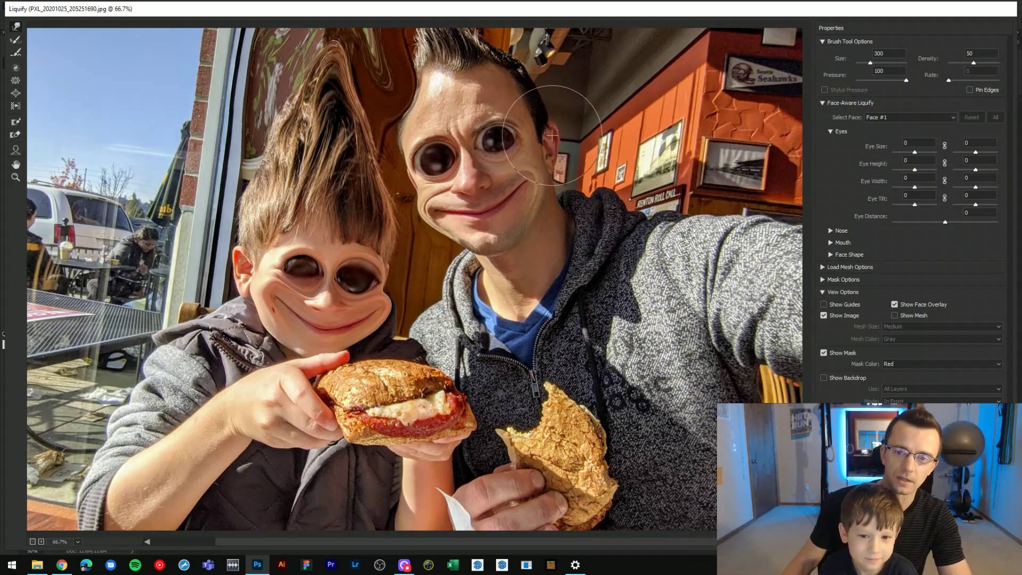
{"action": "mouse_move", "coordinate": [552, 135]}
{"action": "left_mouse_down"}
{"action": "mouse_move", "coordinate": [565, 94]}
{"action": "mouse_move", "coordinate": [552, 101]}
{"action": "mouse_move", "coordinate": [550, 87]}
{"action": "mouse_move", "coordinate": [559, 104]}
{"action": "mouse_move", "coordinate": [567, 89]}
{"action": "mouse_move", "coordinate": [569, 114]}
{"action": "left_mouse_up"}
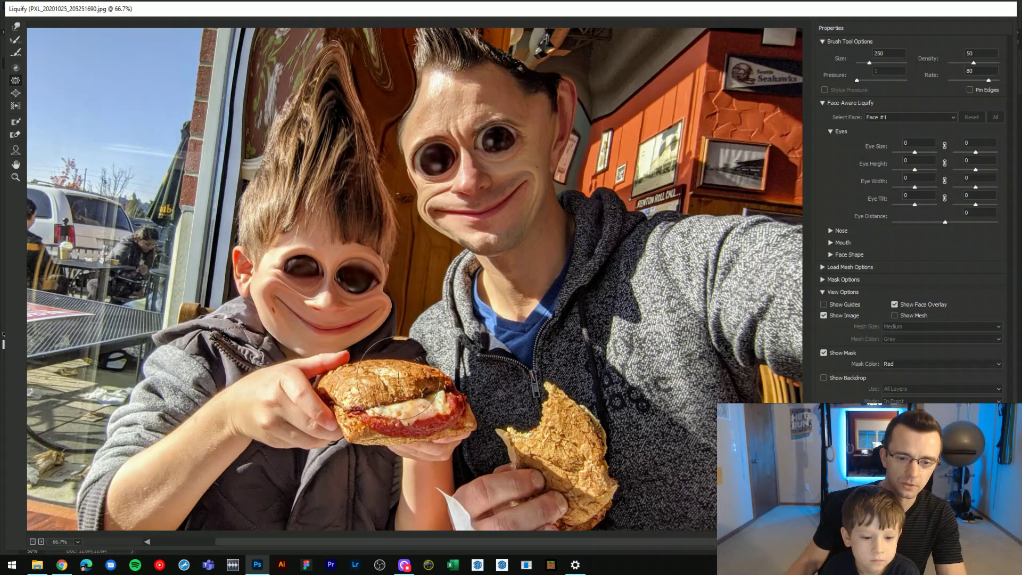
Shrink the boy's and the man's sandwiches with the Pucker tool at brush size 500
{"action": "key", "text": "bracketright"}
{"action": "key", "text": "bracketright"}
{"action": "key", "text": "bracketright"}
{"action": "key", "text": "bracketleft"}
{"action": "key", "text": "bracketleft"}
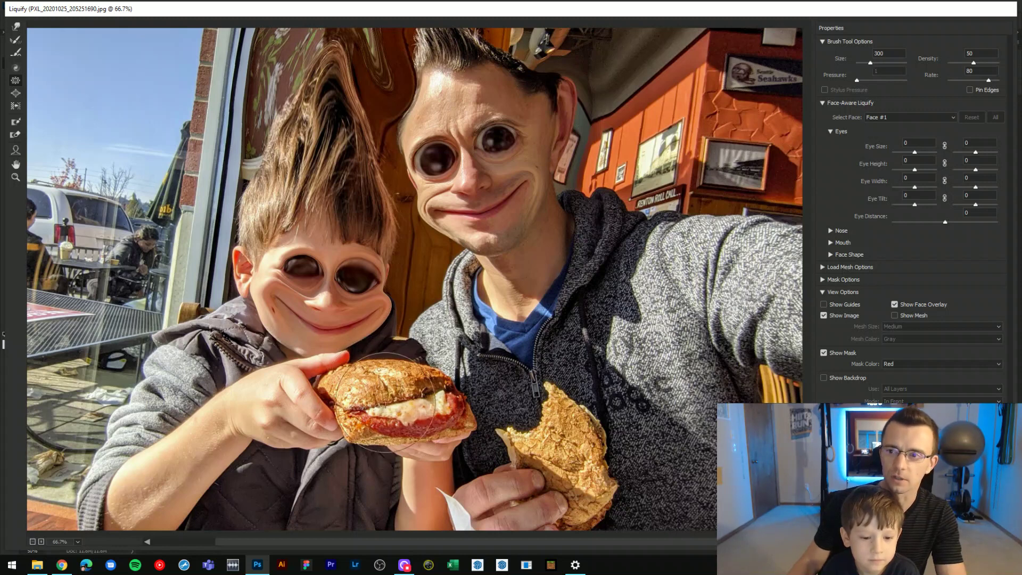
{"action": "key", "text": "bracketright"}
{"action": "key", "text": "bracketright"}
{"action": "key", "text": "bracketright"}
{"action": "key", "text": "bracketright"}
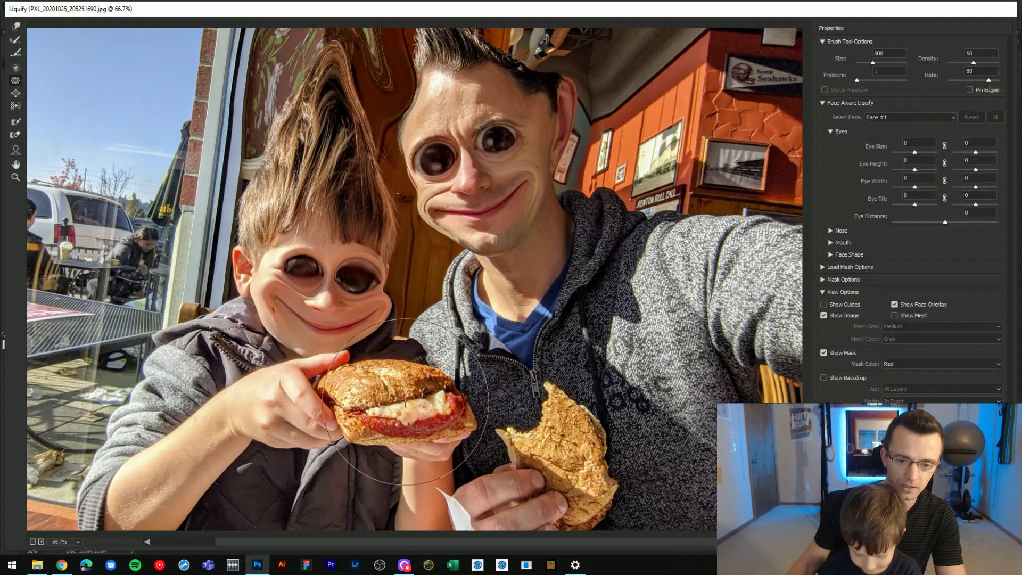
{"action": "key", "text": "bracketright"}
{"action": "key", "text": "bracketright"}
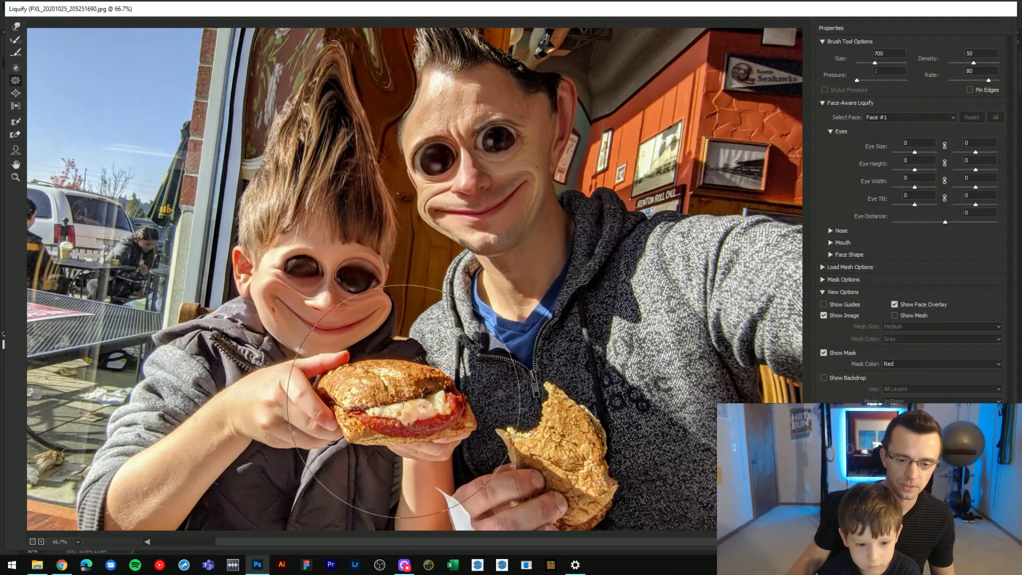
{"action": "key", "text": "bracketleft"}
{"action": "key", "text": "bracketleft"}
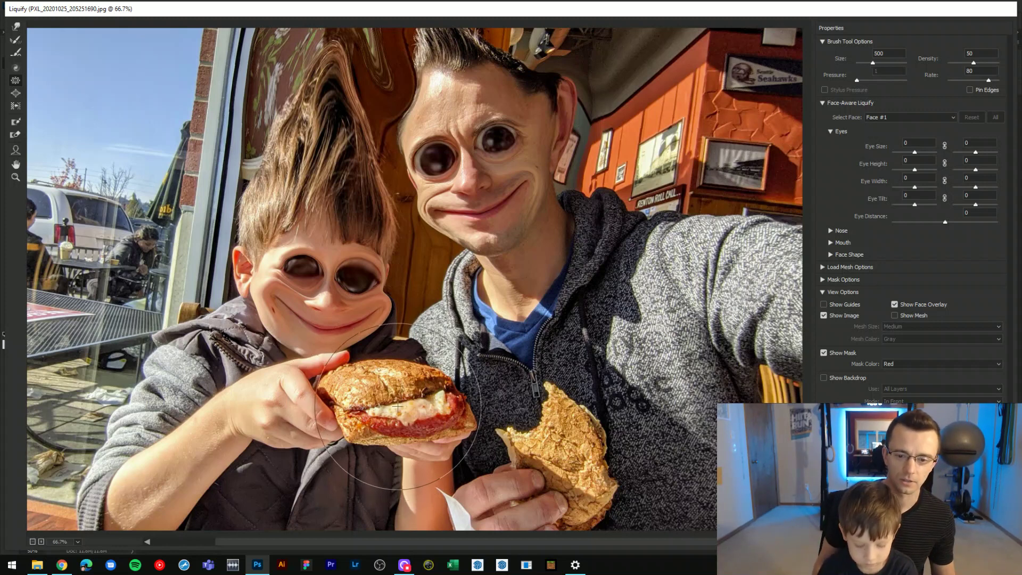
{"action": "left_click_drag", "start_coordinate": [398, 407], "coordinate": [403, 411]}
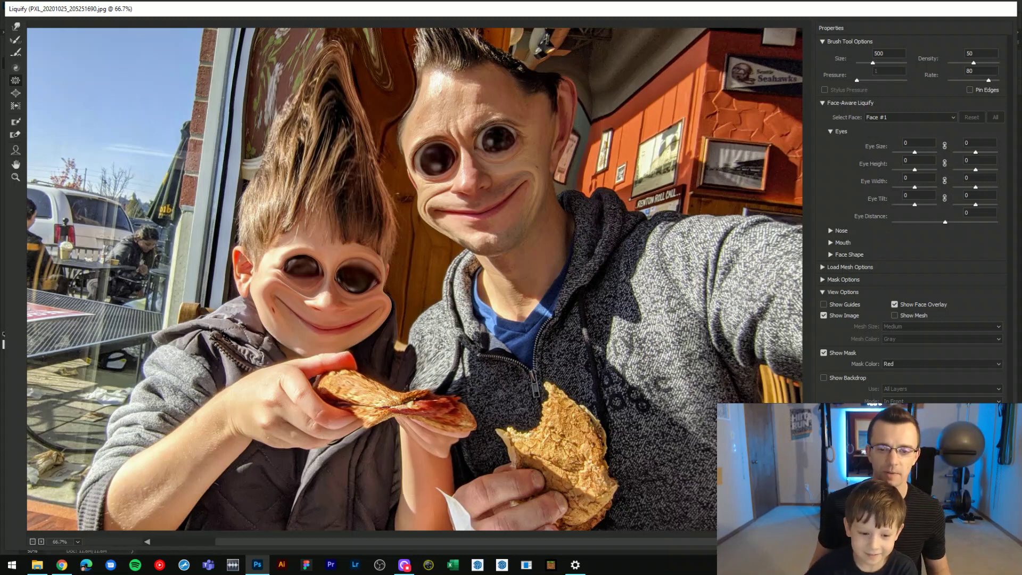
{"action": "left_click_drag", "start_coordinate": [568, 447], "coordinate": [569, 447]}
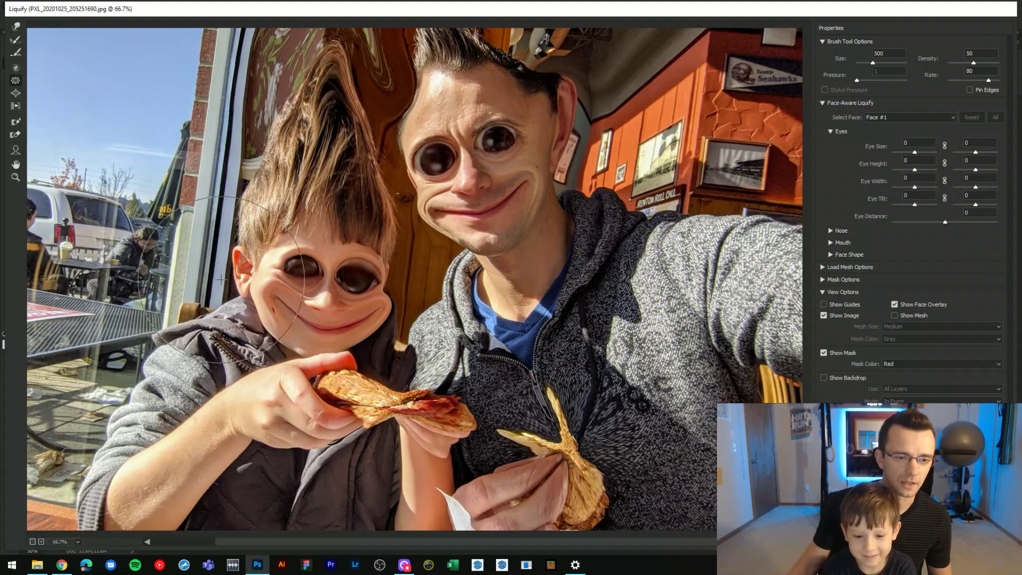
Shrink the boy's ear with the Pucker tool at brush size 200
{"action": "key", "text": "bracketleft"}
{"action": "key", "text": "bracketleft"}
{"action": "key", "text": "bracketleft"}
{"action": "key", "text": "bracketleft"}
{"action": "key", "text": "bracketleft"}
{"action": "key", "text": "bracketleft"}
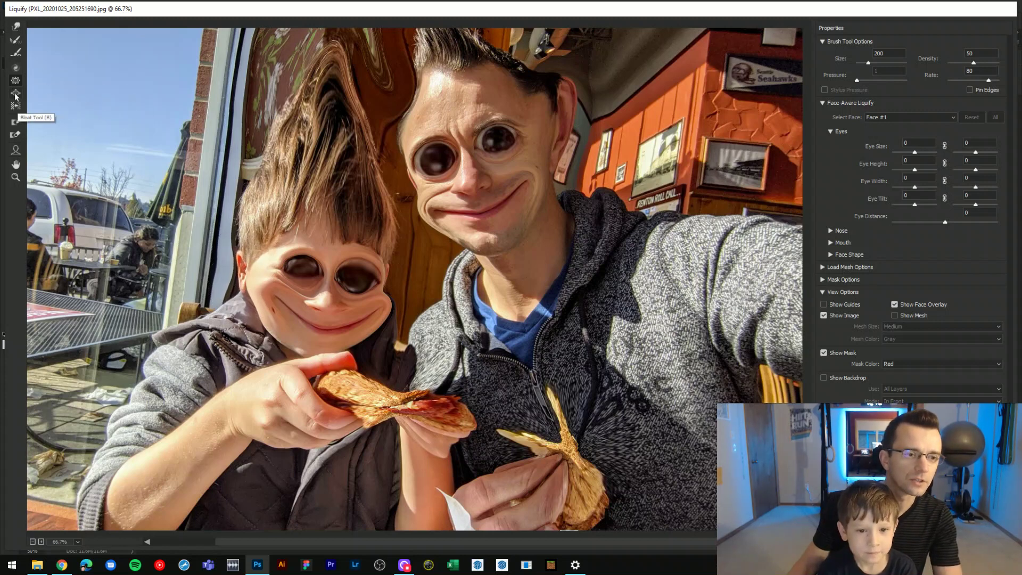
Try enlarging the head of the person seated outside by the window with the Bloat tool, and undo the distortion
{"action": "left_click", "coordinate": [179, 259]}
{"action": "left_click_drag", "start_coordinate": [527, 399], "coordinate": [526, 355]}
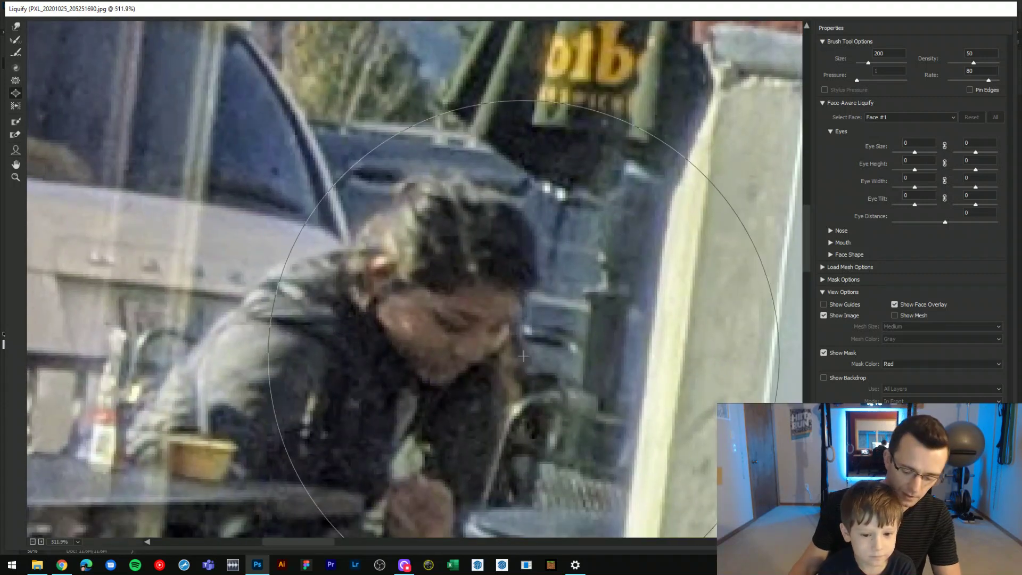
{"action": "left_click", "coordinate": [457, 338], "text": "alt"}
{"action": "left_click", "coordinate": [456, 339], "text": "alt"}
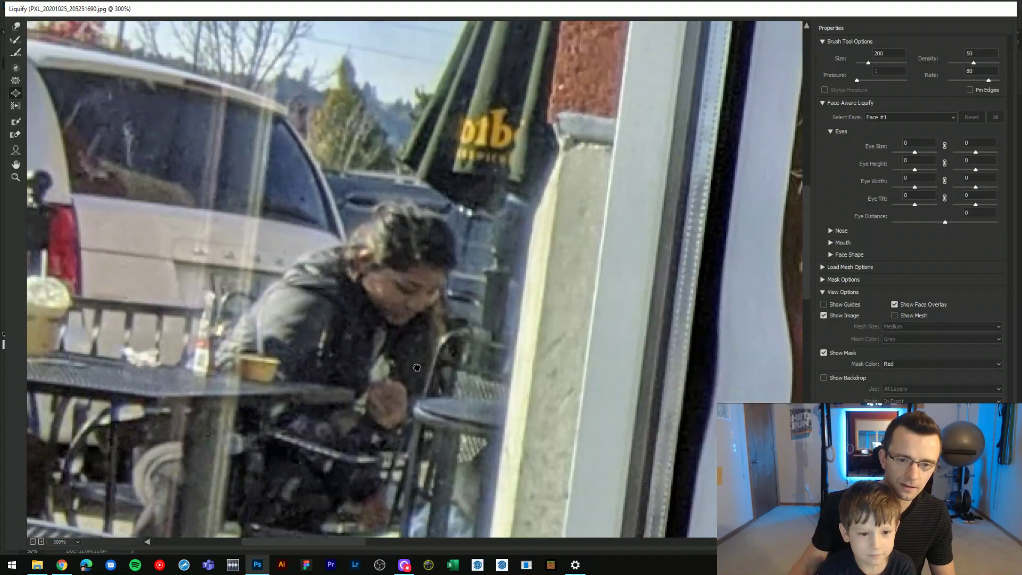
{"action": "scroll", "coordinate": [408, 310], "scroll_direction": "up", "scroll_amount": 1}
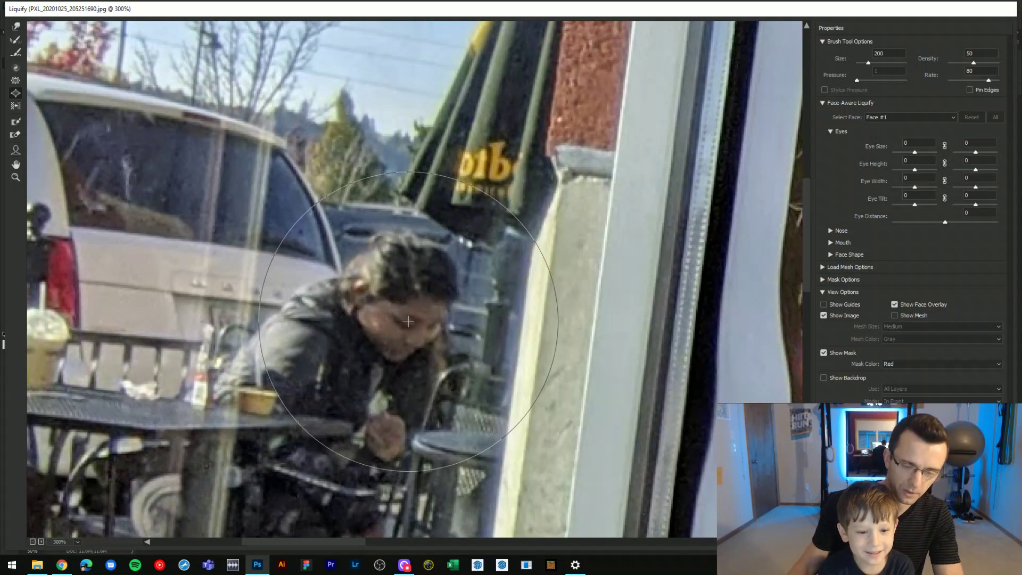
{"action": "key", "text": "bracketleft"}
{"action": "left_click_drag", "start_coordinate": [409, 326], "coordinate": [405, 290]}
{"action": "key", "text": "bracketleft"}
{"action": "key", "text": "ctrl+alt+z"}
{"action": "key", "text": "ctrl+alt+z"}
{"action": "key", "text": "ctrl+alt+z"}
{"action": "key", "text": "ctrl+alt+z"}
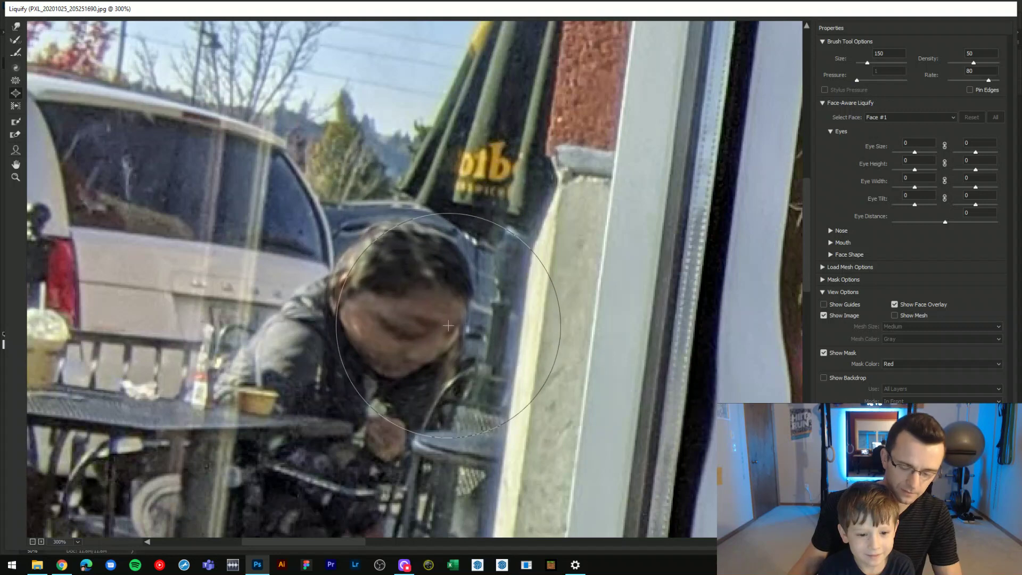
{"action": "key", "text": "ctrl+alt+z"}
{"action": "key", "text": "ctrl+alt+z"}
{"action": "key", "text": "ctrl+alt+z"}
{"action": "key", "text": "ctrl+alt+z"}
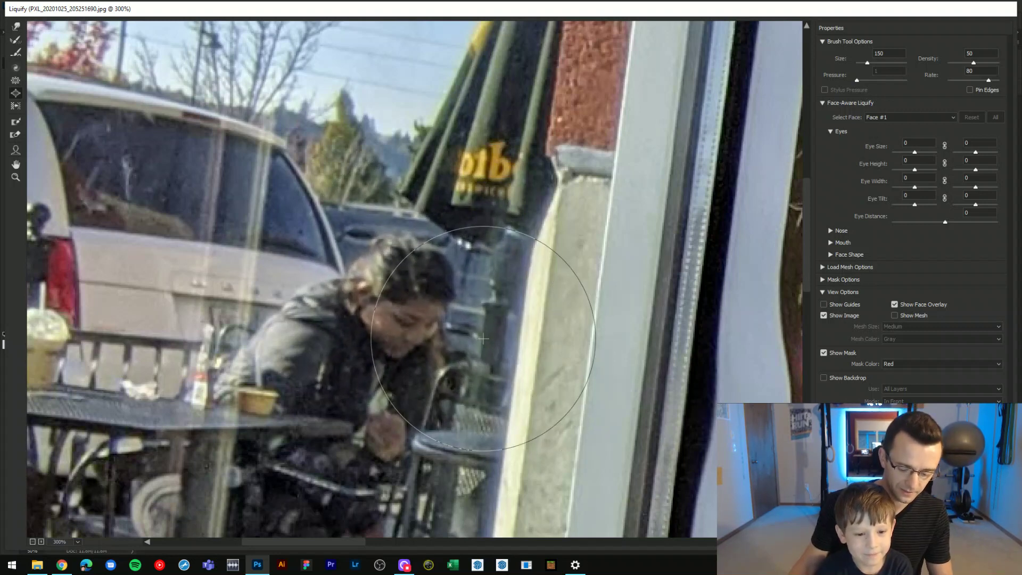
Apply the Liquify distortions to the smart object and expand its smart filters in the layer list
{"action": "key", "text": "ctrl+0"}
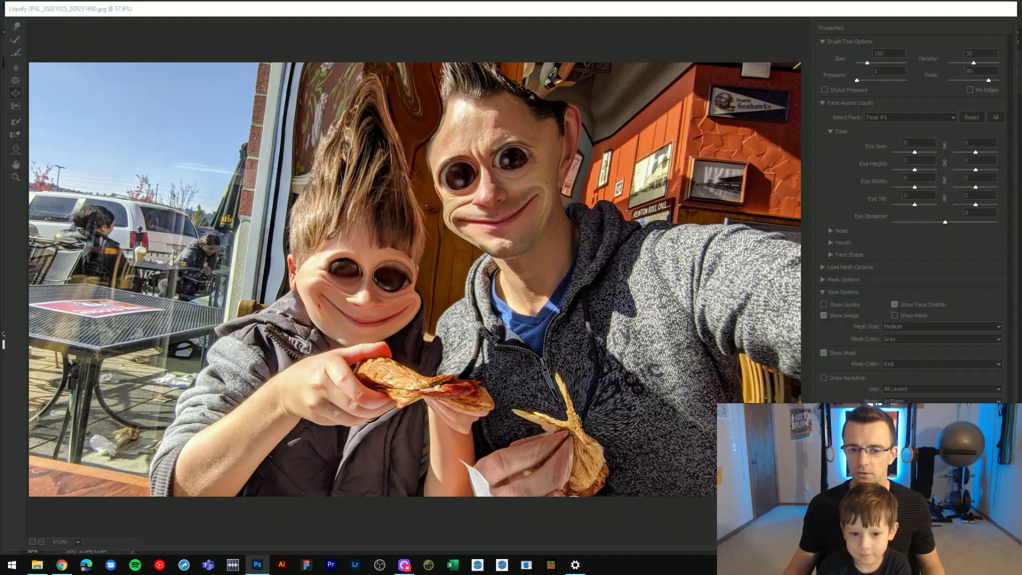
{"action": "key", "text": "Return"}
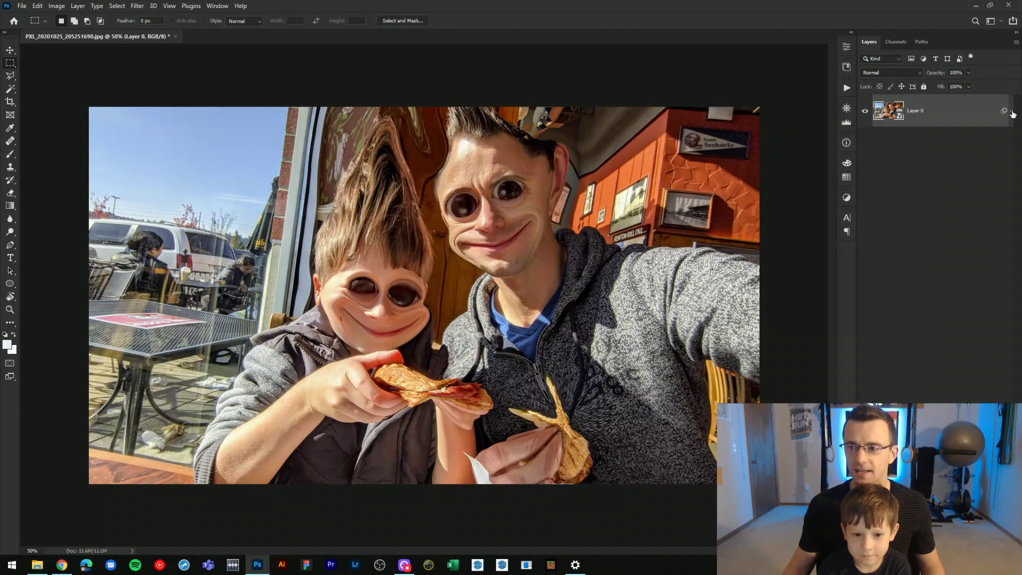
{"action": "left_click", "coordinate": [1012, 111]}
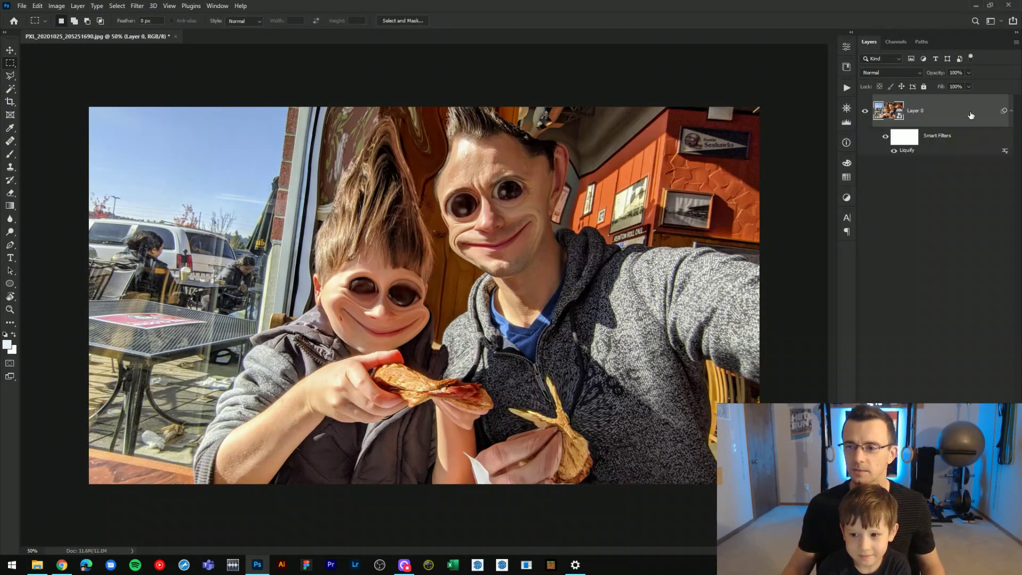
Compare the distorted photo with the original by switching the smart filters' visibility off and on
{"action": "left_click", "coordinate": [885, 138]}
{"action": "left_click", "coordinate": [885, 138]}
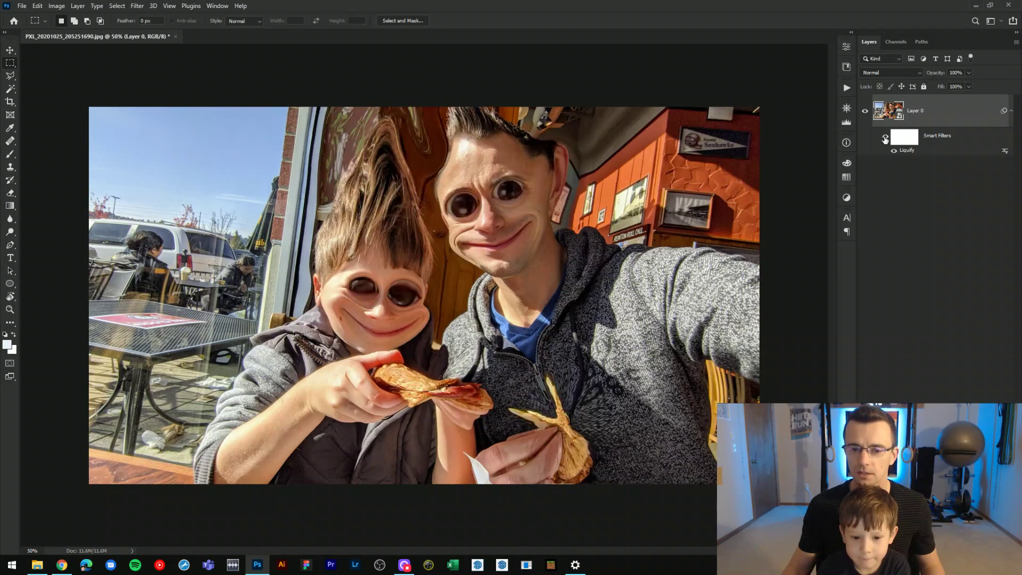
{"action": "left_click", "coordinate": [885, 138]}
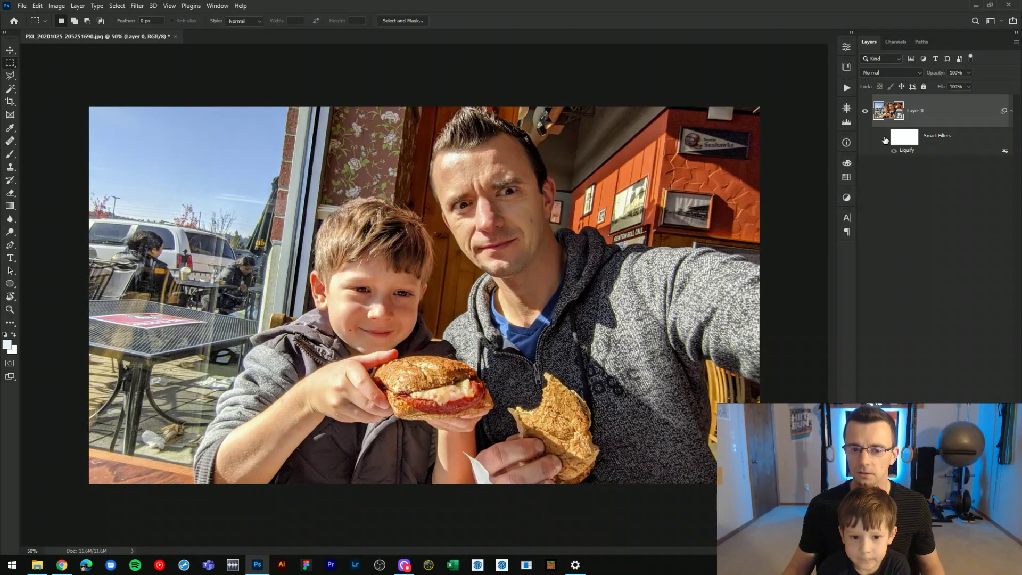
{"action": "left_click", "coordinate": [885, 138]}
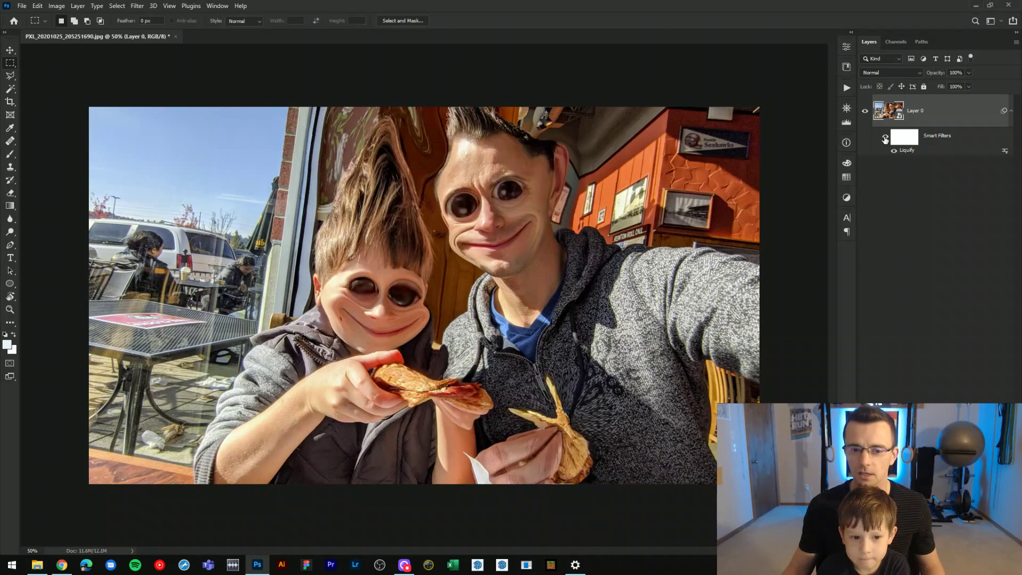
{"action": "left_click", "coordinate": [885, 139]}
{"action": "left_click", "coordinate": [885, 138]}
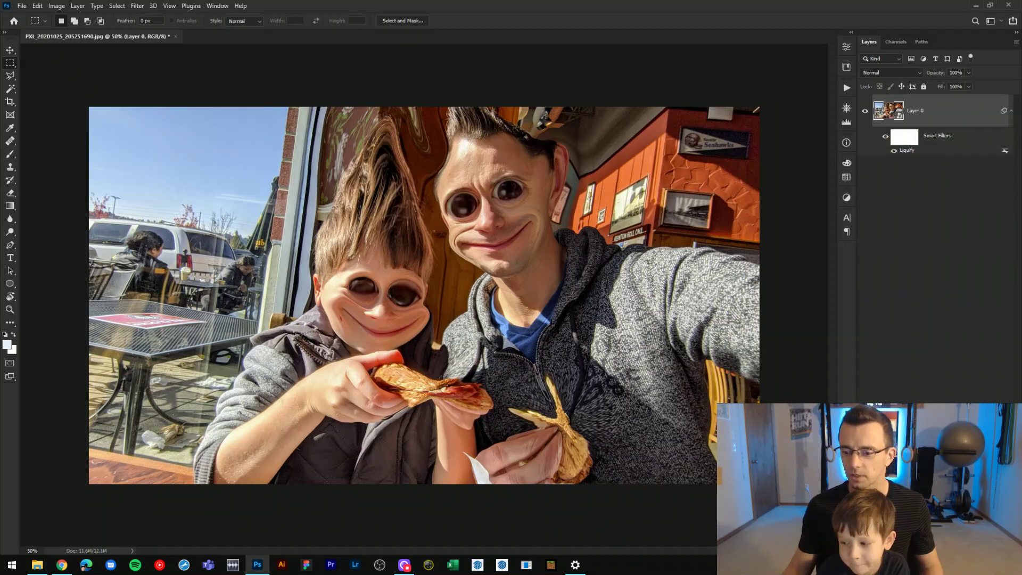
Duplicate Layer 0 without its Liquify smart filter and toggle the copy's visibility to compare it with the distorted layer
{"action": "key", "text": "ctrl+j"}
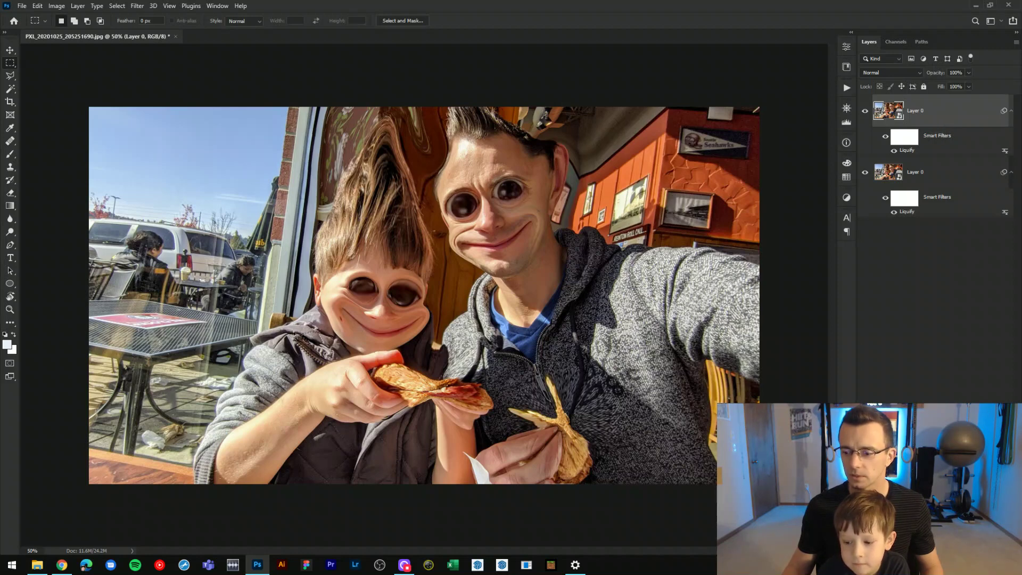
{"action": "key", "text": "ctrl+z"}
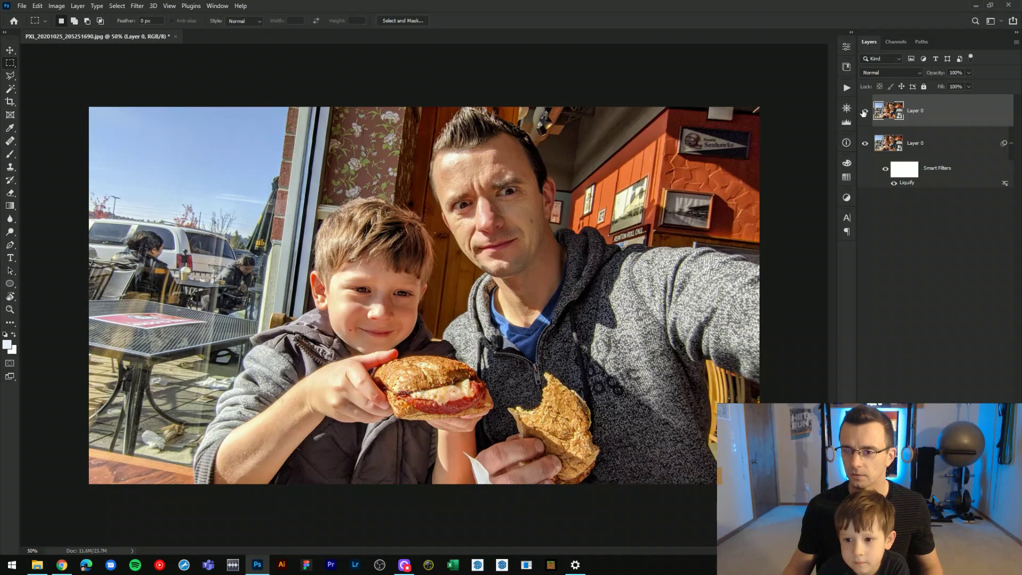
{"action": "left_click", "coordinate": [864, 112]}
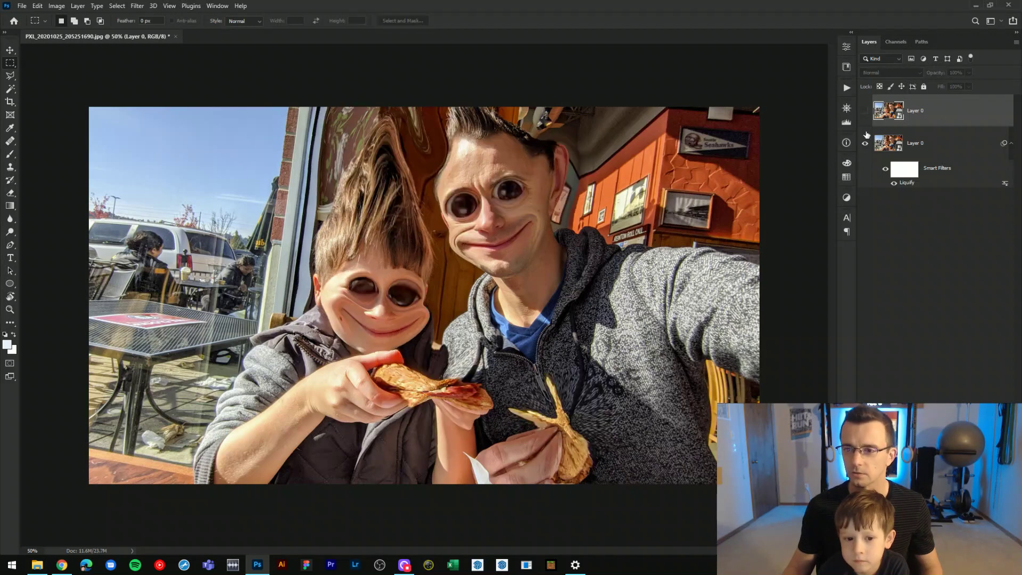
{"action": "left_click", "coordinate": [865, 112]}
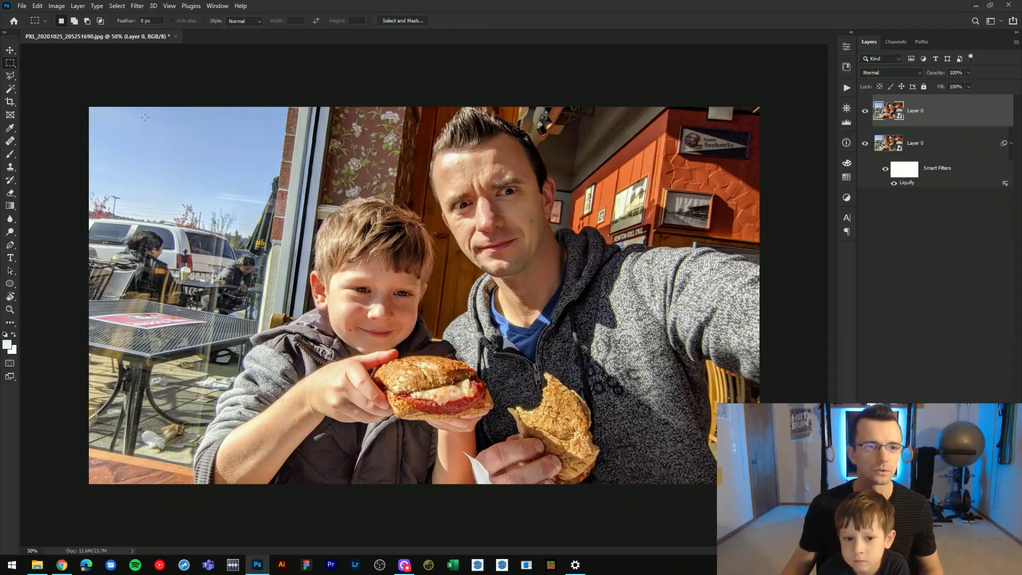
Open the duplicated Layer 0 in the Liquify filter and select the Twirl Clockwise tool
{"action": "left_click", "coordinate": [136, 7]}
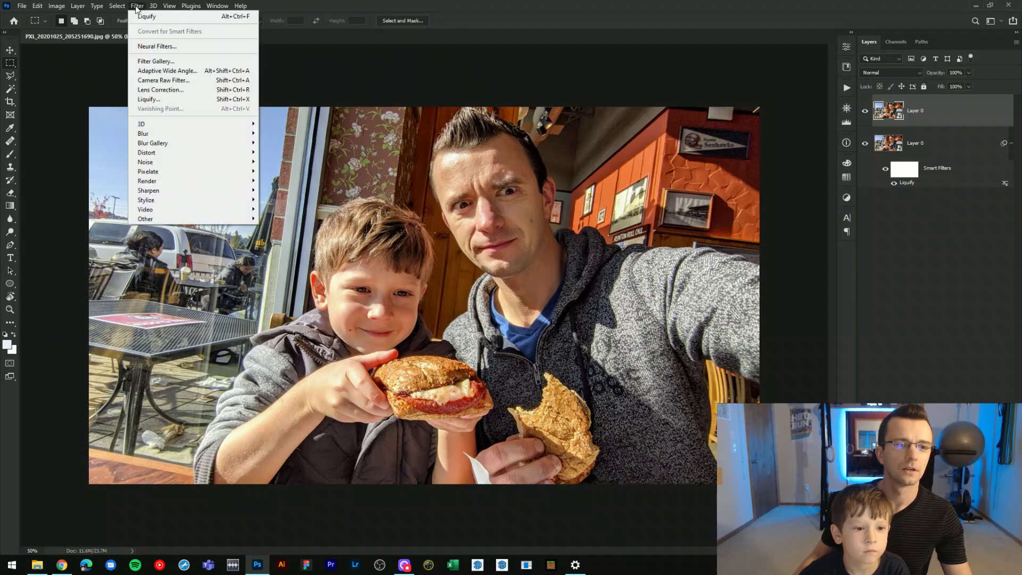
{"action": "left_click", "coordinate": [174, 99]}
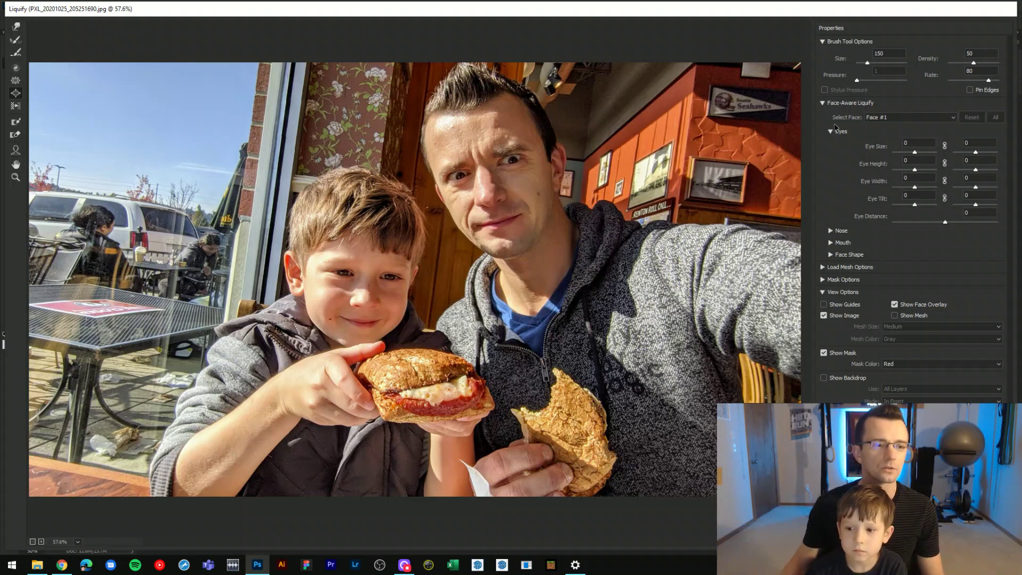
{"action": "left_click", "coordinate": [16, 68]}
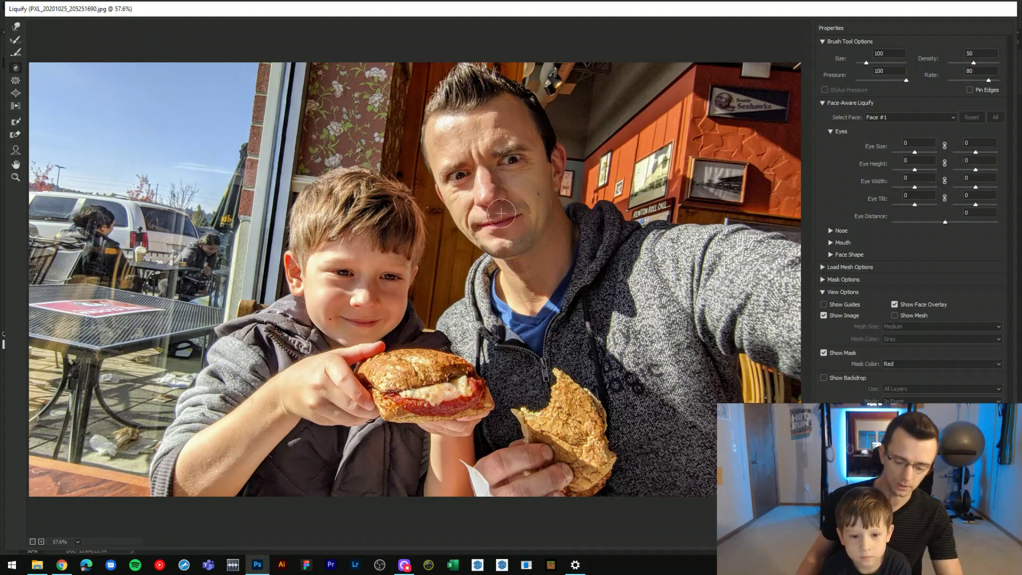
Try twirling the father's and son's heads with a brush size of 1300, and undo the distortion
{"action": "key", "text": "bracketright"}
{"action": "key", "text": "bracketright"}
{"action": "key", "text": "bracketright"}
{"action": "key", "text": "bracketright"}
{"action": "key", "text": "bracketright"}
{"action": "key", "text": "bracketright"}
{"action": "key", "text": "bracketright"}
{"action": "key", "text": "bracketright"}
{"action": "key", "text": "bracketright"}
{"action": "key", "text": "bracketright"}
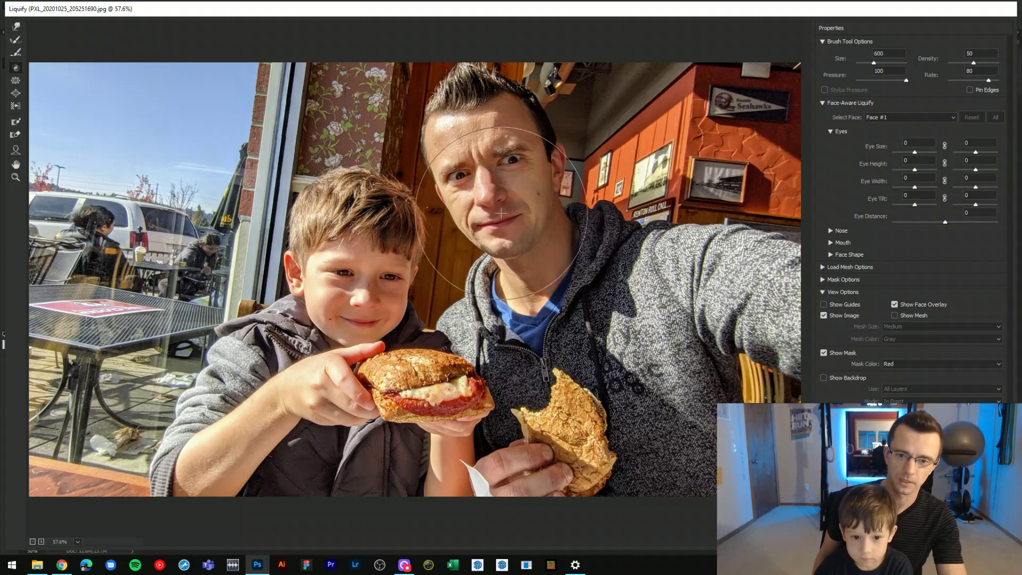
{"action": "key", "text": "bracketright"}
{"action": "key", "text": "bracketright"}
{"action": "key", "text": "bracketright"}
{"action": "key", "text": "bracketright"}
{"action": "key", "text": "bracketright"}
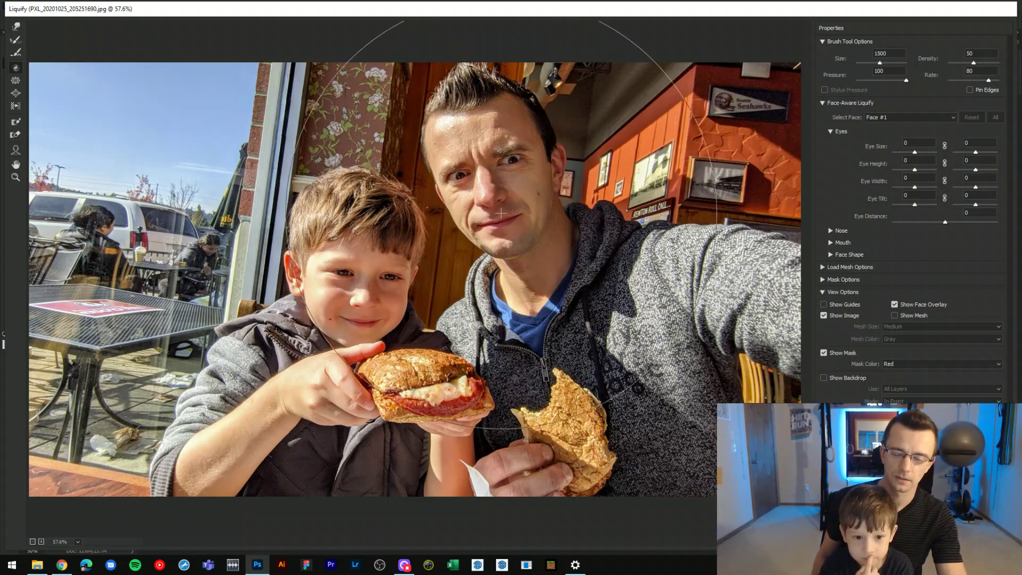
{"action": "key", "text": "bracketleft"}
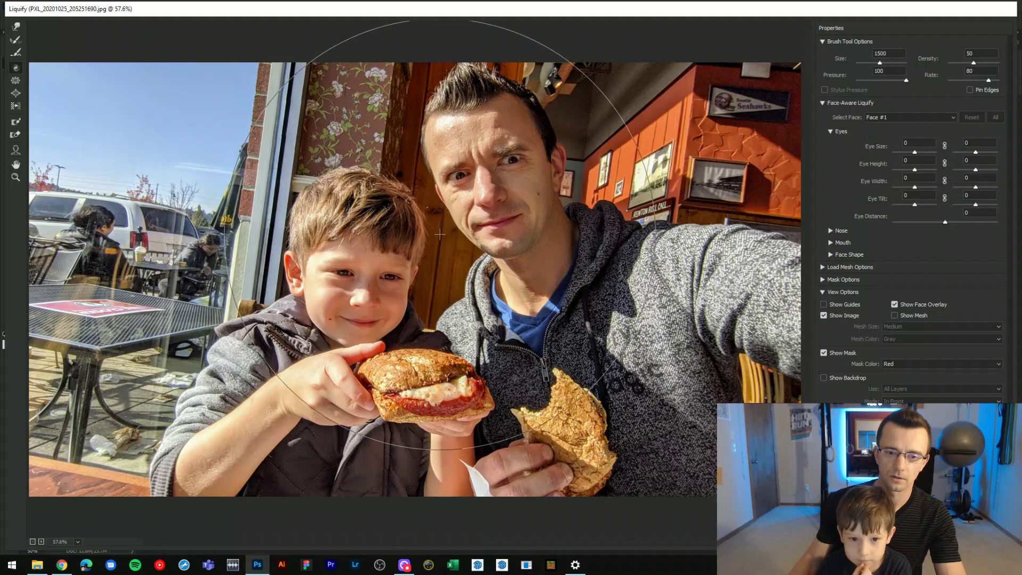
{"action": "key", "text": "bracketleft"}
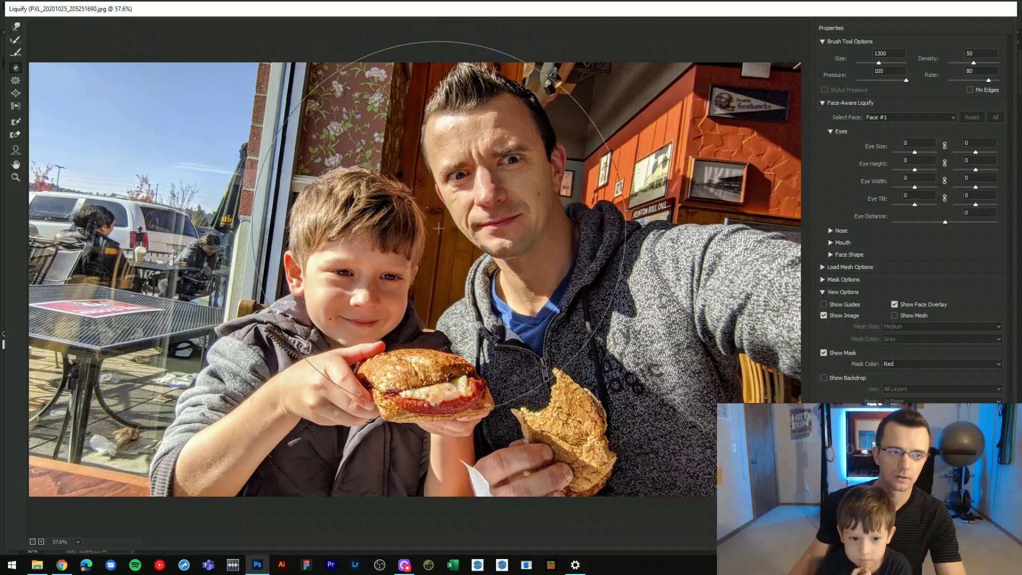
{"action": "left_click", "coordinate": [16, 68]}
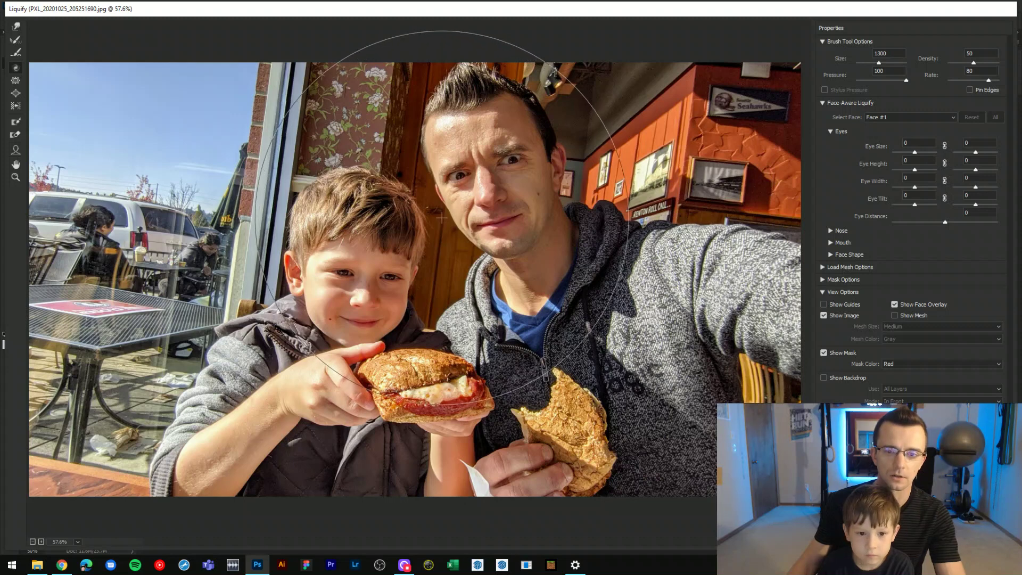
{"action": "mouse_move", "coordinate": [466, 228]}
{"action": "left_mouse_down"}
{"action": "mouse_move", "coordinate": [554, 261]}
{"action": "mouse_move", "coordinate": [524, 210]}
{"action": "left_mouse_up"}
{"action": "key", "text": "ctrl+z"}
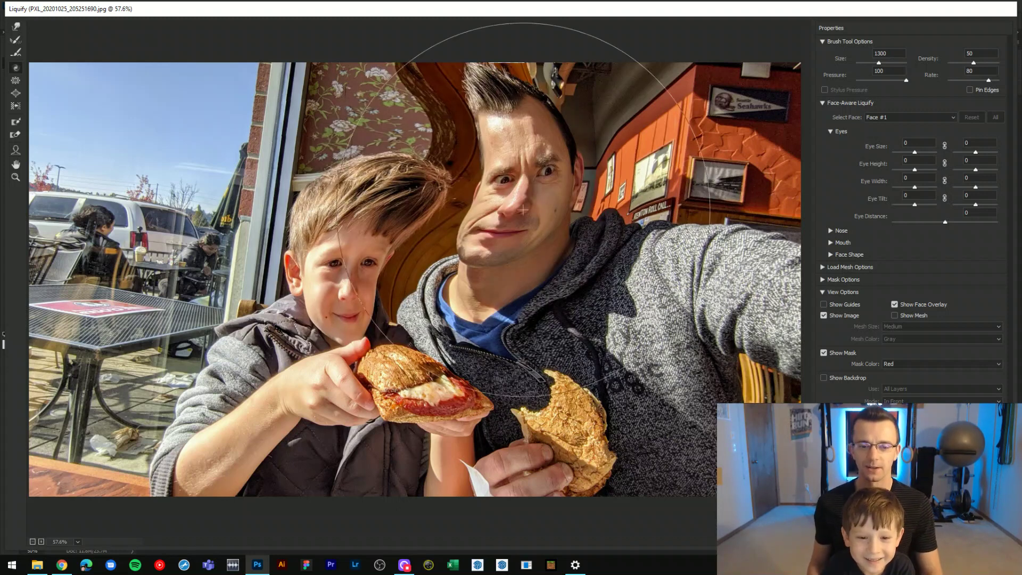
{"action": "key", "text": "ctrl+z"}
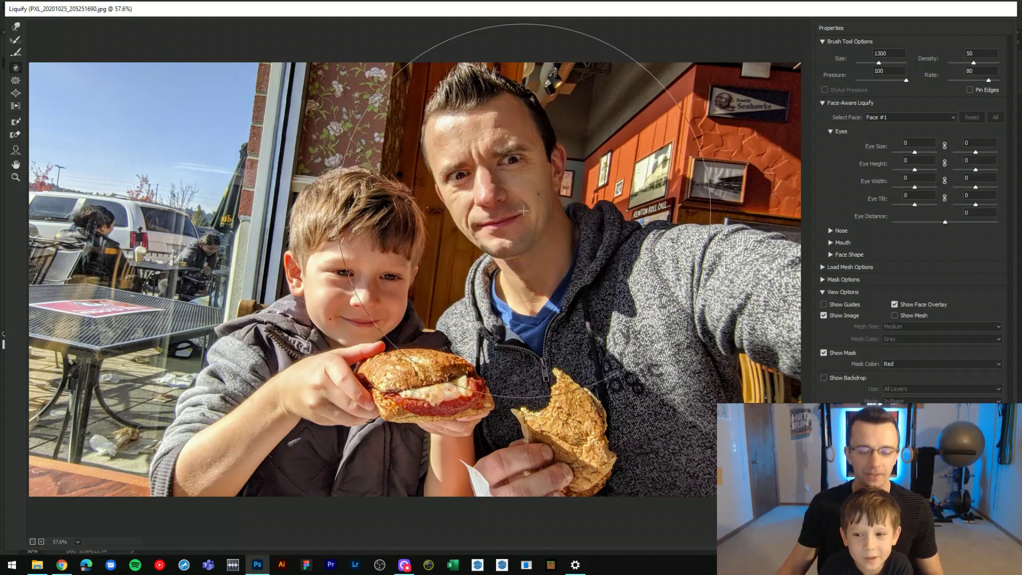
Reduce the Twirl brush size to 500 and switch to the Forward Warp tool
{"action": "key", "text": "bracketleft"}
{"action": "key", "text": "bracketleft"}
{"action": "key", "text": "bracketleft"}
{"action": "key", "text": "bracketleft"}
{"action": "key", "text": "bracketleft"}
{"action": "key", "text": "bracketleft"}
{"action": "key", "text": "bracketleft"}
{"action": "key", "text": "bracketleft"}
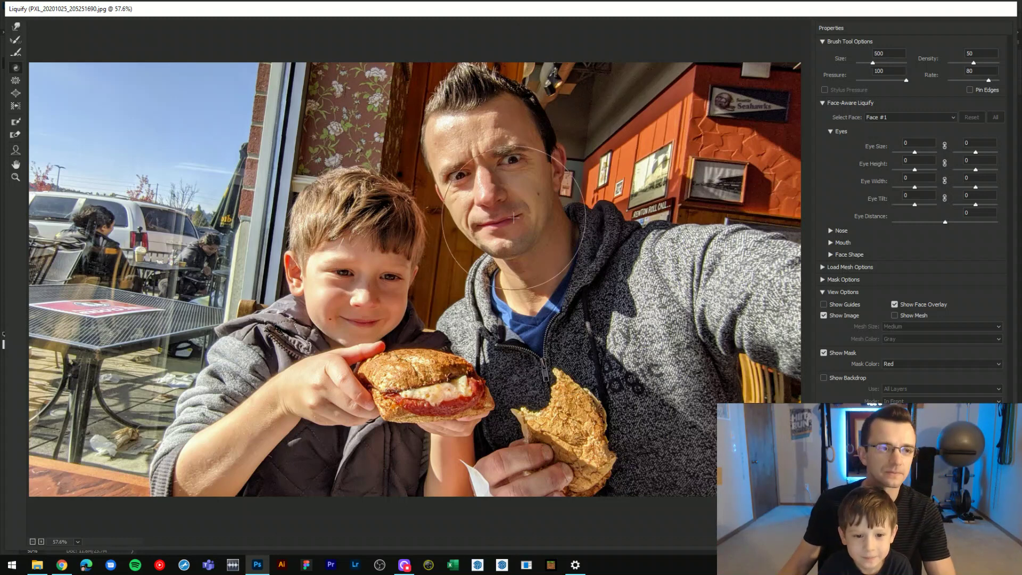
{"action": "left_click", "coordinate": [15, 26]}
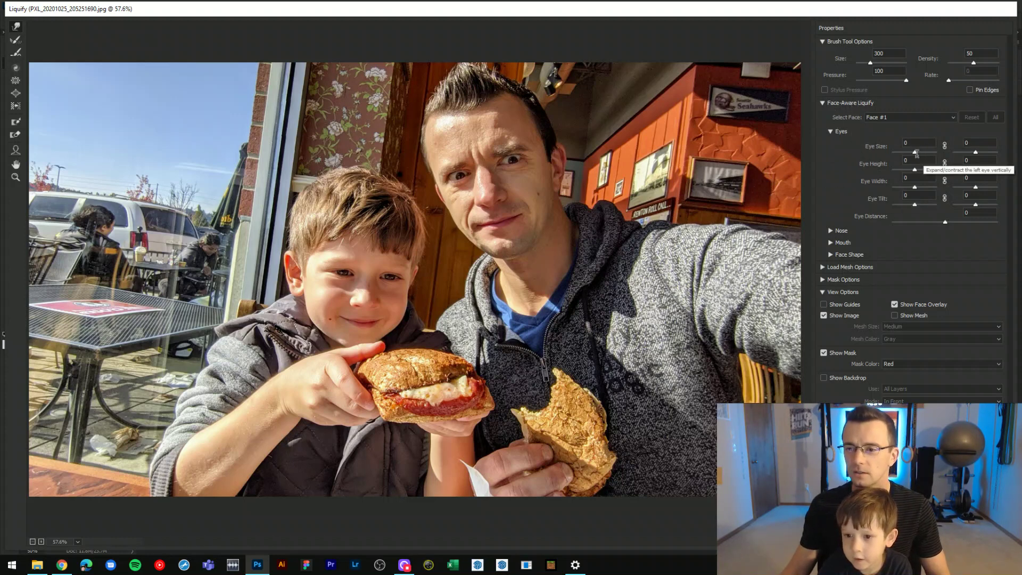
Set Face #1's Eye Size to 100 for both eyes and Eye Height to -10 for the left and 54 for the right
{"action": "left_click_drag", "start_coordinate": [914, 153], "coordinate": [937, 153]}
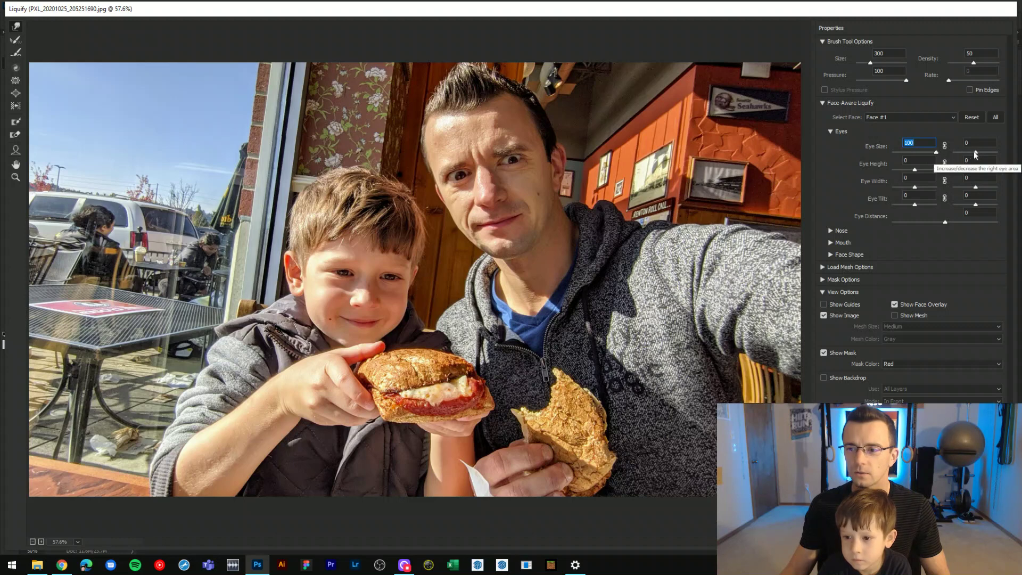
{"action": "left_click", "coordinate": [975, 154]}
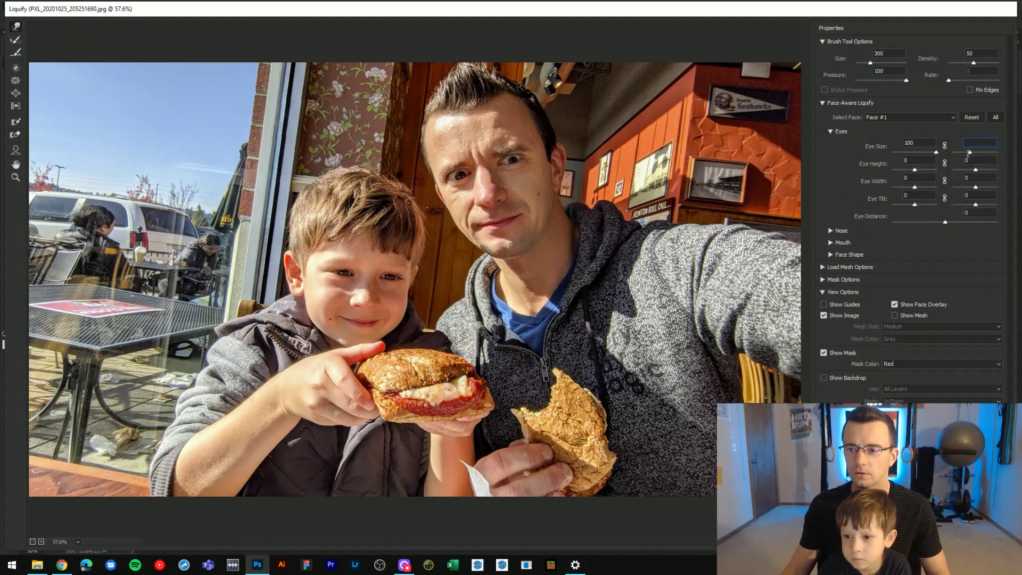
{"action": "left_click_drag", "start_coordinate": [969, 153], "coordinate": [1005, 149]}
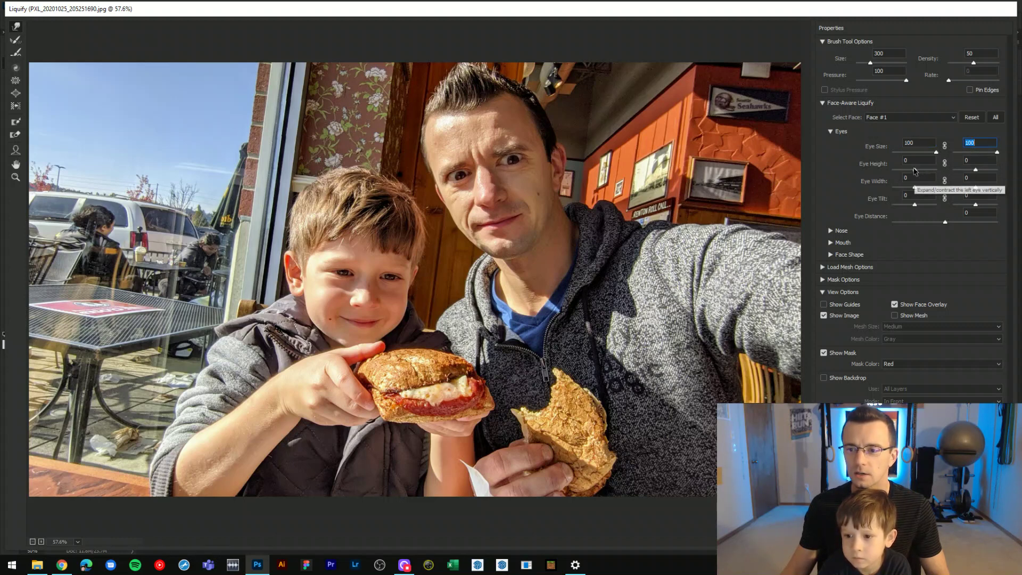
{"action": "mouse_move", "coordinate": [915, 171]}
{"action": "left_mouse_down"}
{"action": "mouse_move", "coordinate": [899, 174]}
{"action": "mouse_move", "coordinate": [911, 173]}
{"action": "left_mouse_up"}
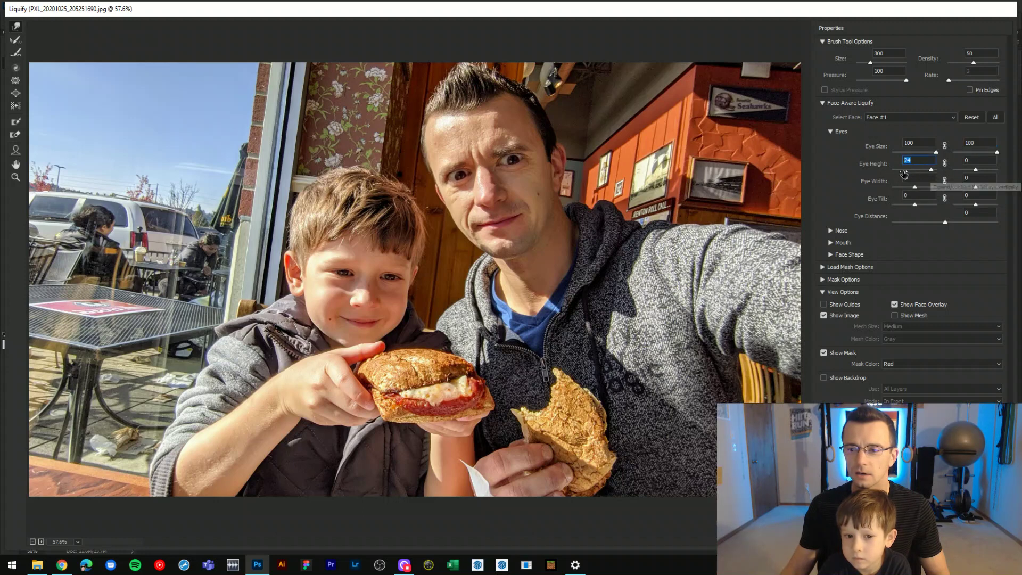
{"action": "left_click_drag", "start_coordinate": [974, 170], "coordinate": [987, 171]}
Move the father's eyes closer together by setting Face #1's Eye Distance to -83
{"action": "left_click_drag", "start_coordinate": [943, 219], "coordinate": [893, 222]}
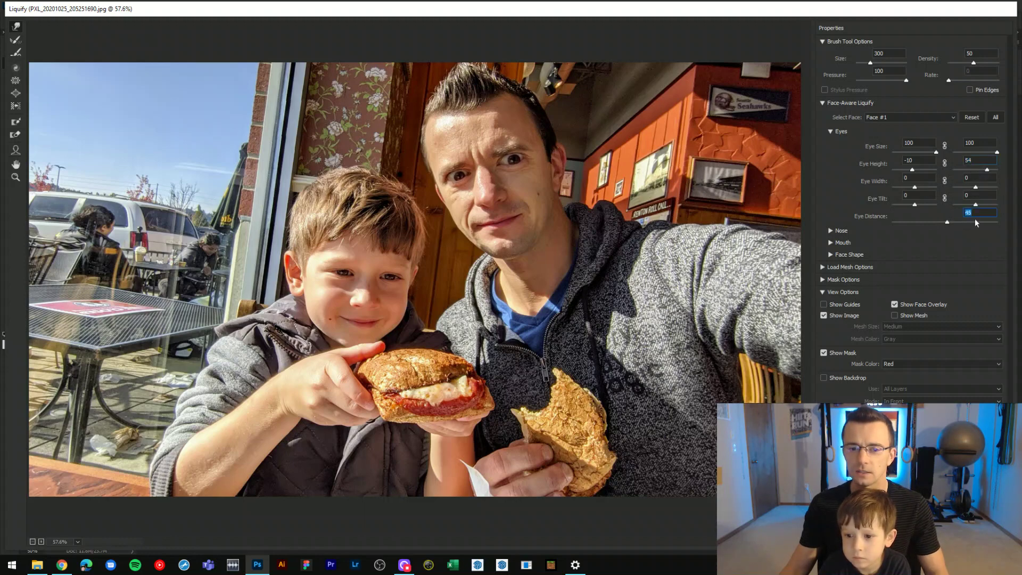
{"action": "type", "text": "54"}
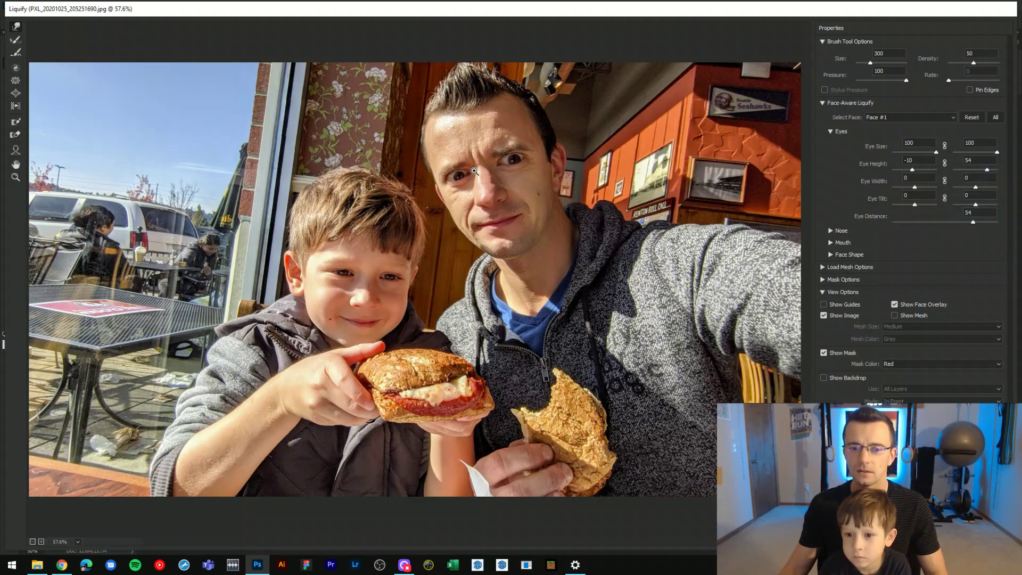
{"action": "key", "text": "ctrl+plus"}
{"action": "key", "text": "ctrl+plus"}
{"action": "mouse_move", "coordinate": [379, 212]}
{"action": "left_mouse_down"}
{"action": "mouse_move", "coordinate": [444, 238]}
{"action": "mouse_move", "coordinate": [450, 251]}
{"action": "left_mouse_up"}
{"action": "key", "text": "ctrl+plus"}
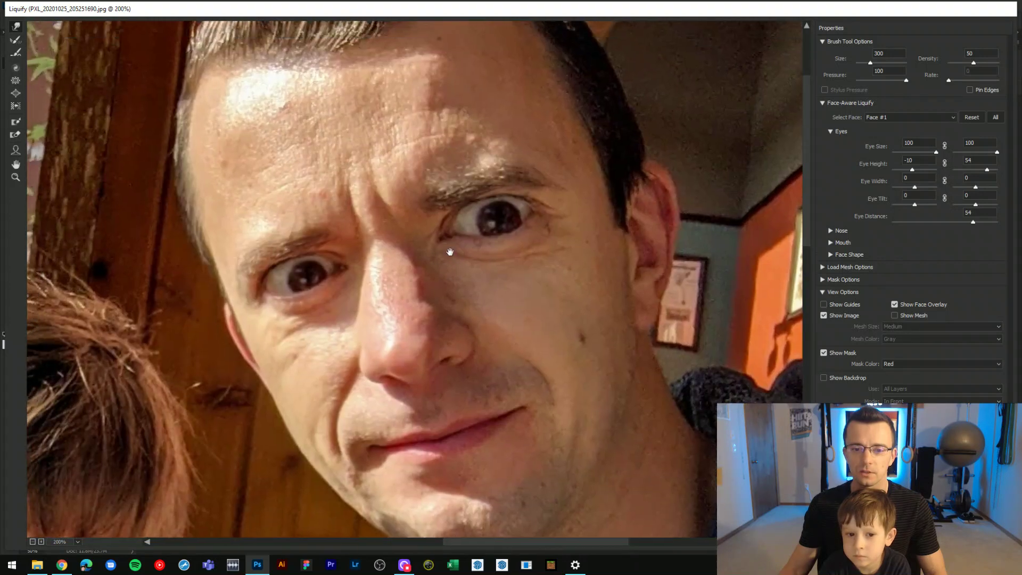
{"action": "left_click_drag", "start_coordinate": [977, 224], "coordinate": [1001, 223]}
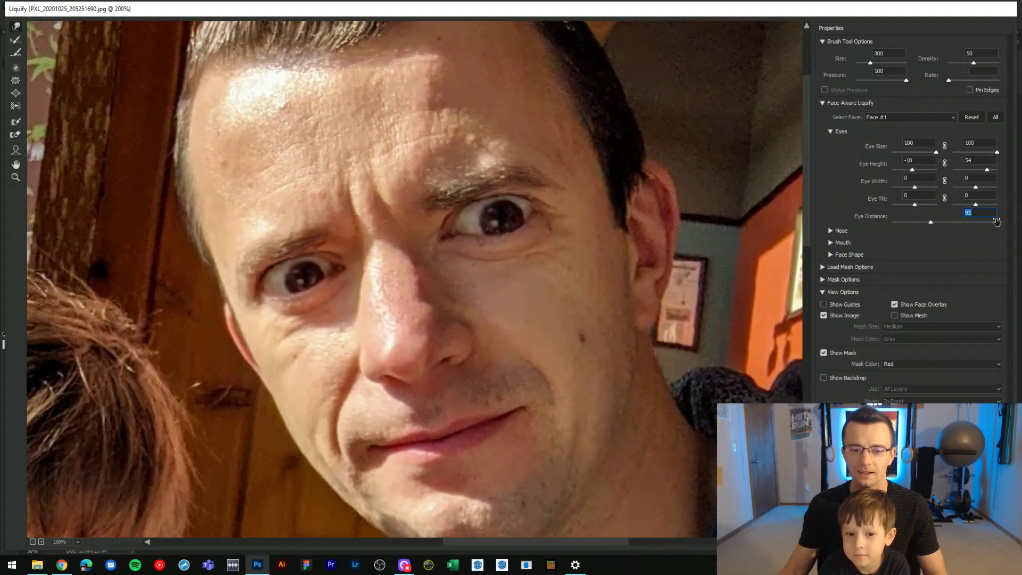
{"action": "left_click_drag", "start_coordinate": [908, 223], "coordinate": [901, 223]}
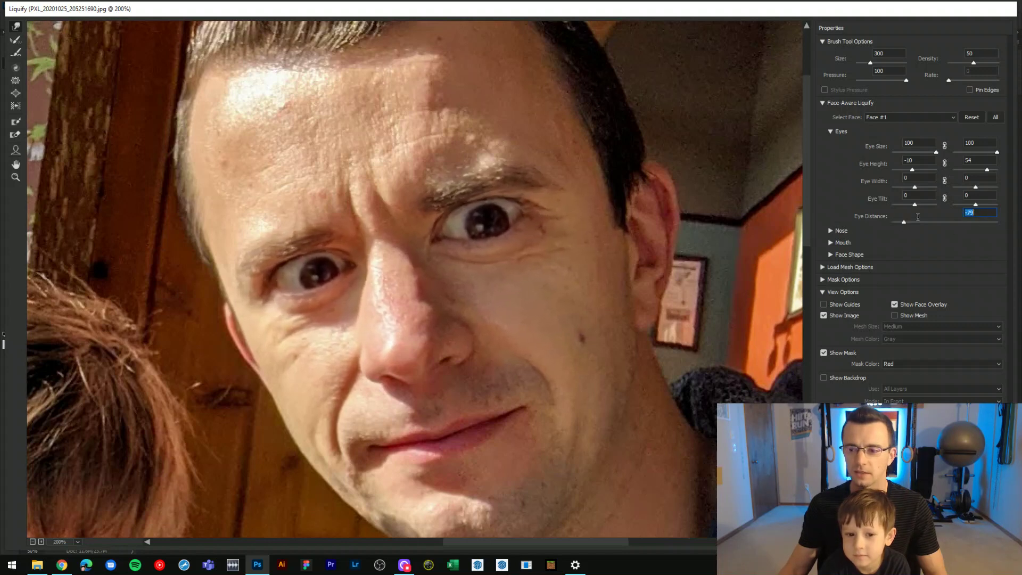
Reshape Face #1's mouth with Smile at 100 and Upper Lip at -17
{"action": "left_click", "coordinate": [831, 243]}
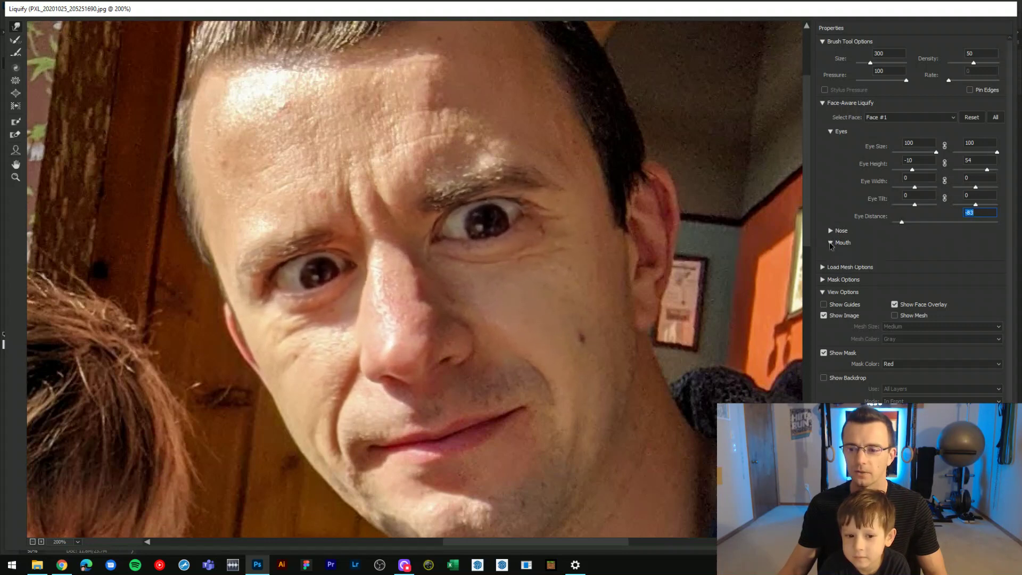
{"action": "left_click_drag", "start_coordinate": [944, 263], "coordinate": [997, 263]}
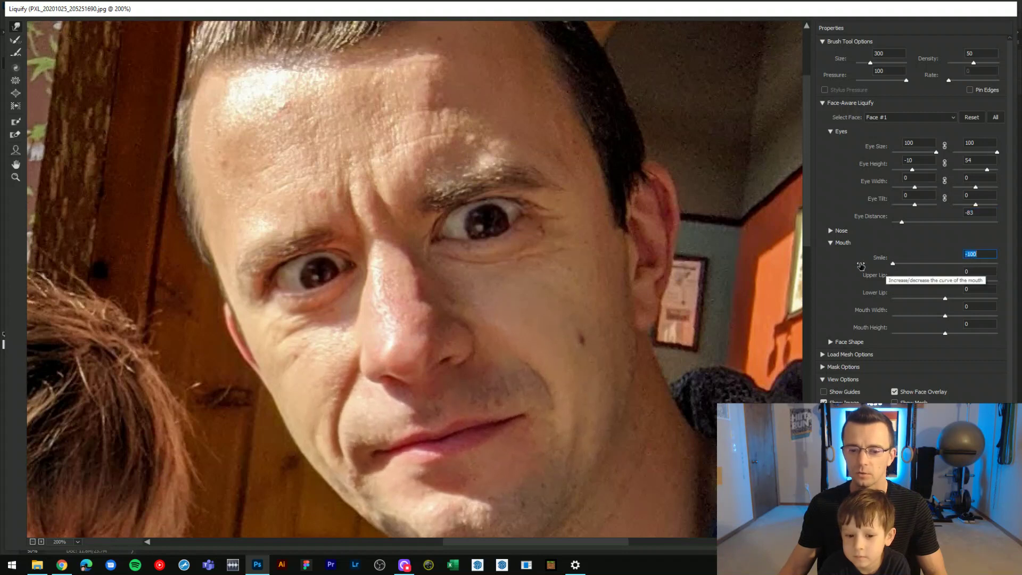
{"action": "mouse_move", "coordinate": [997, 263]}
{"action": "left_mouse_down"}
{"action": "mouse_move", "coordinate": [984, 263]}
{"action": "mouse_move", "coordinate": [997, 263]}
{"action": "left_mouse_up"}
{"action": "left_click_drag", "start_coordinate": [944, 280], "coordinate": [995, 281]}
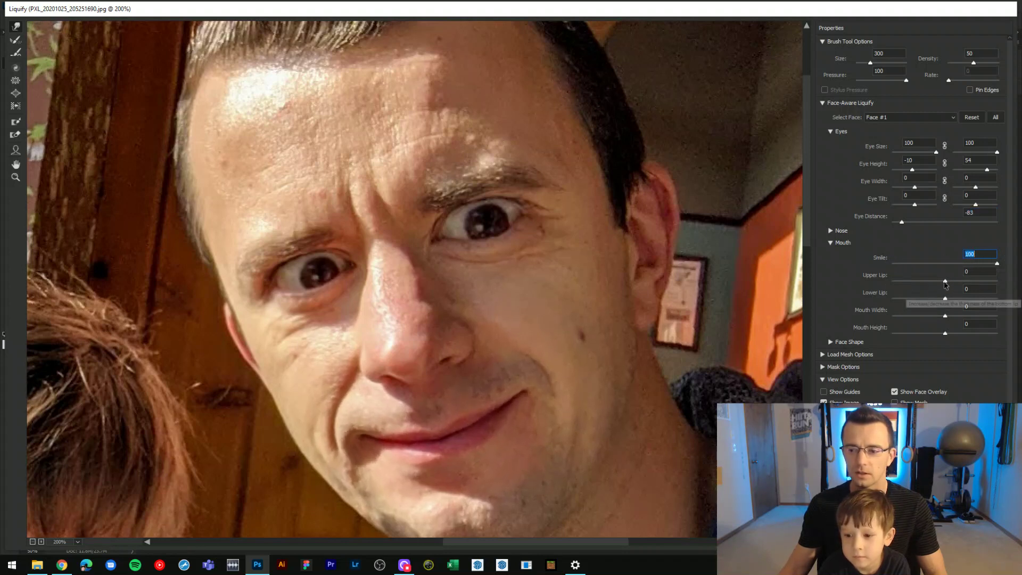
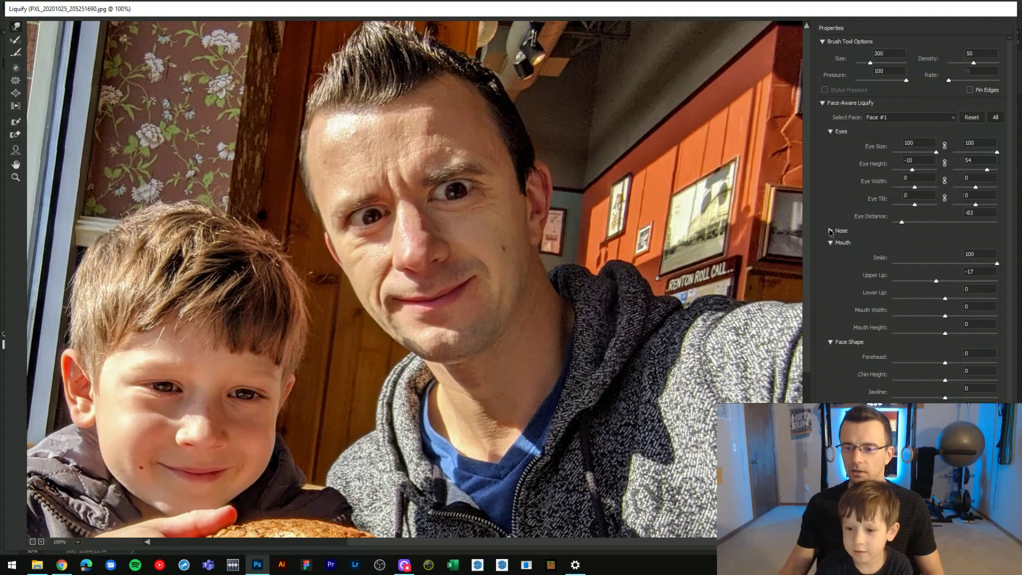
Expand the Nose settings and set Face #1's right Eye Width to -49 and Forehead to 100
{"action": "left_click", "coordinate": [831, 230]}
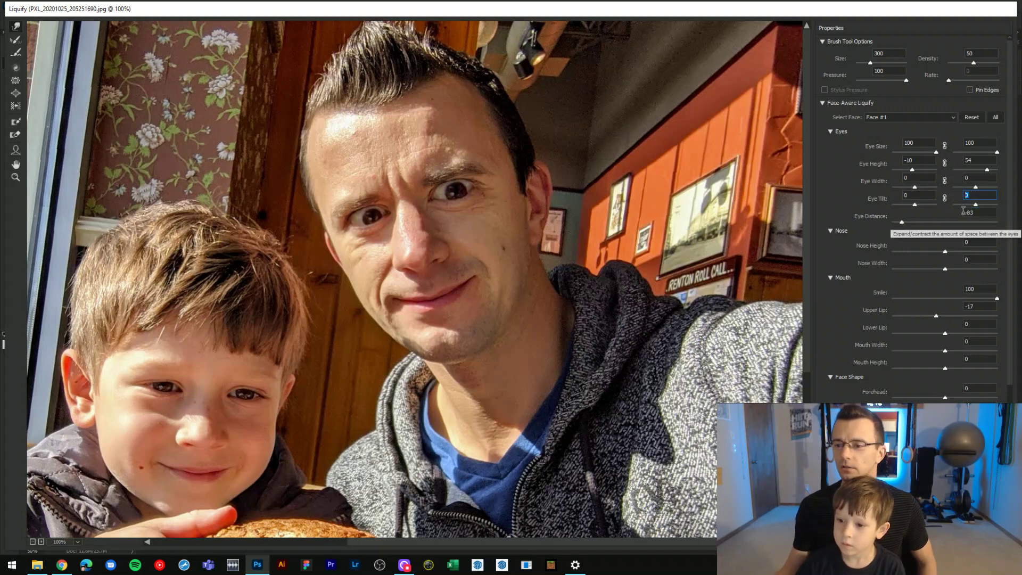
{"action": "left_click", "coordinate": [966, 195]}
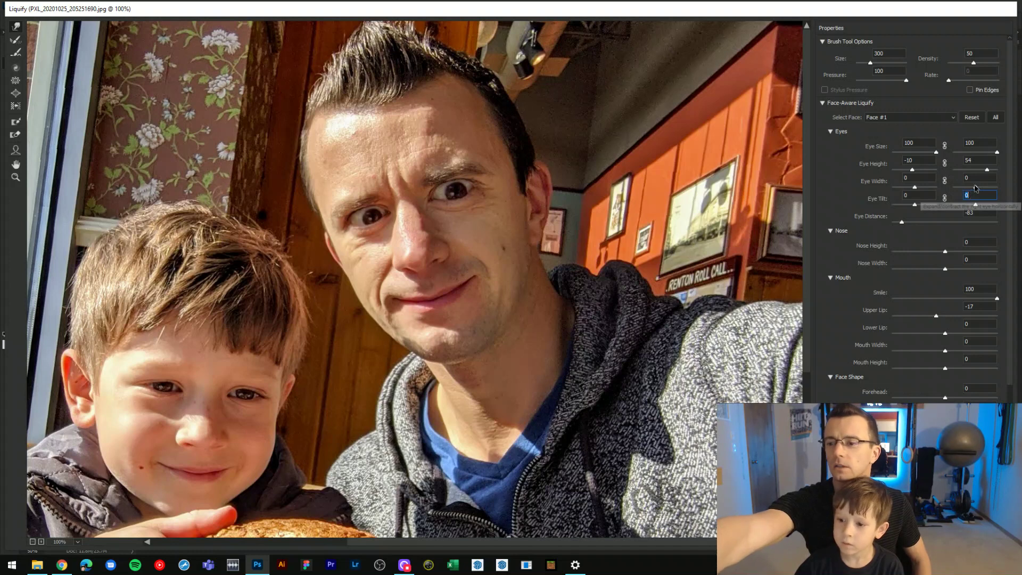
{"action": "left_click_drag", "start_coordinate": [975, 187], "coordinate": [962, 176]}
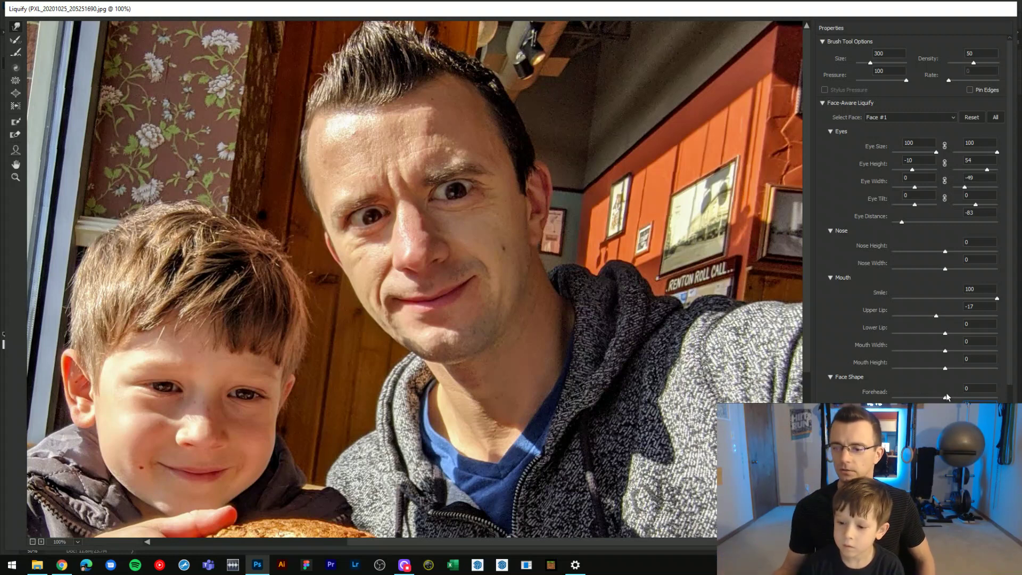
{"action": "type", "text": "0"}
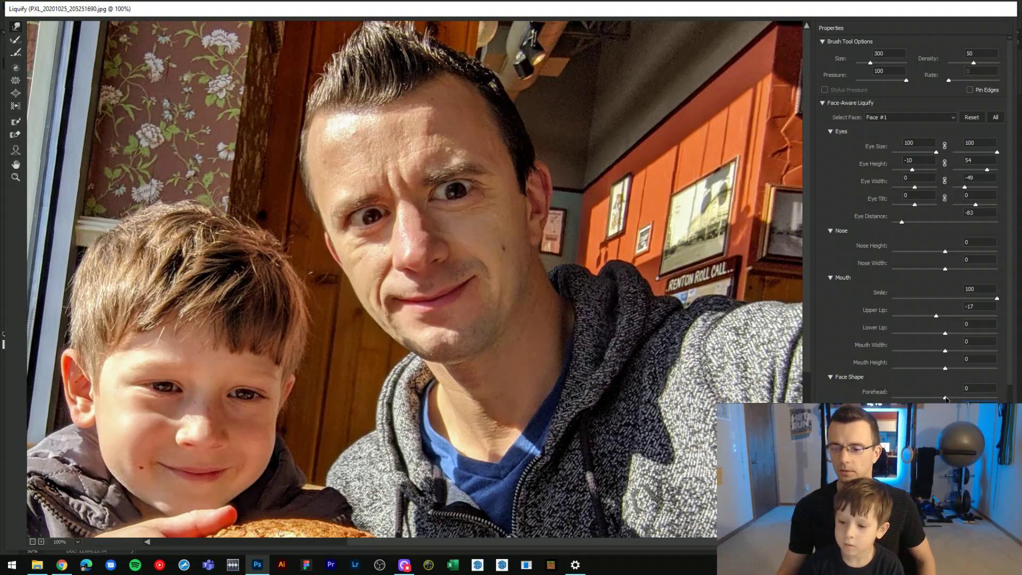
{"action": "left_click_drag", "start_coordinate": [946, 400], "coordinate": [892, 398]}
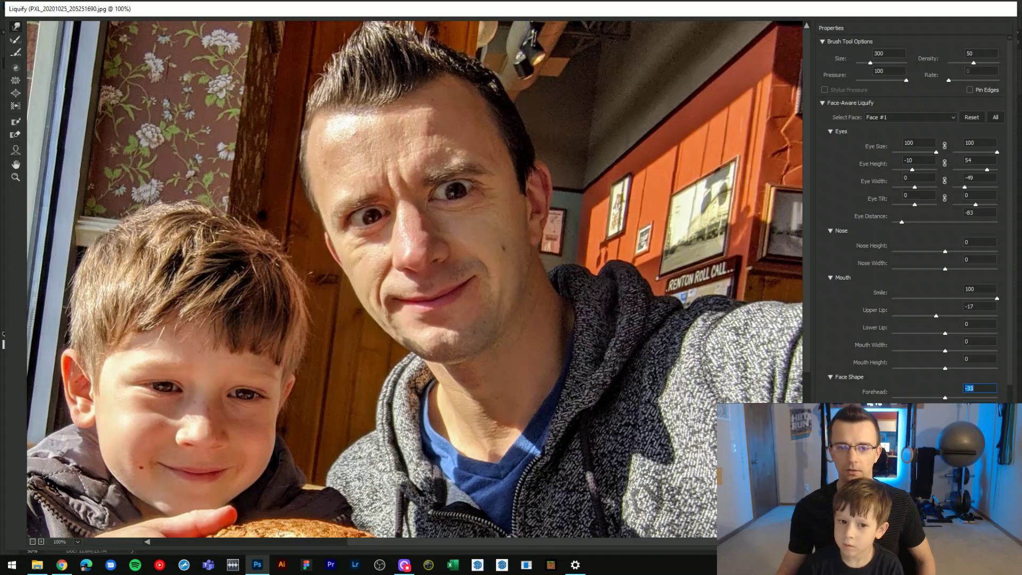
{"action": "left_click_drag", "start_coordinate": [980, 398], "coordinate": [994, 398]}
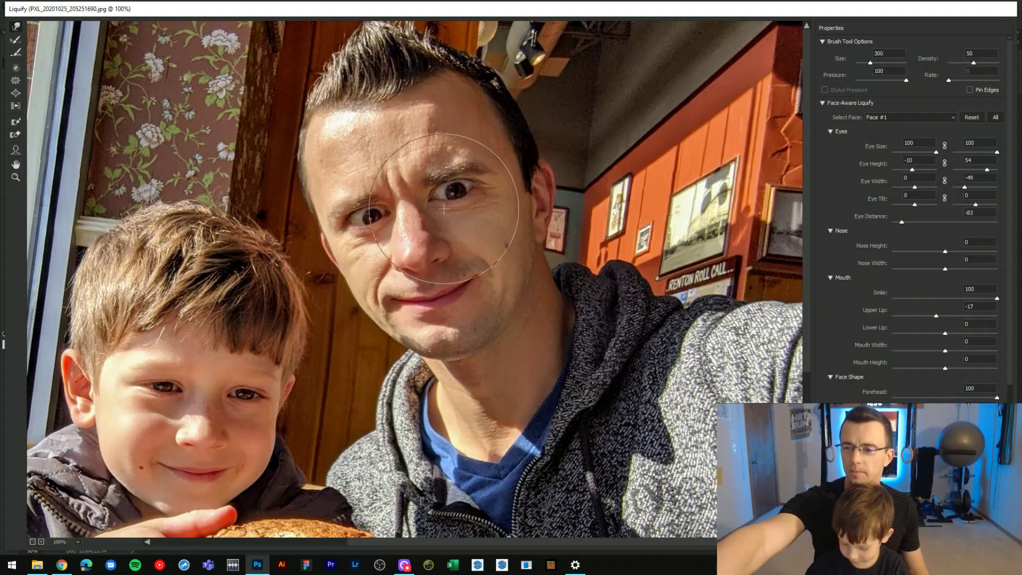
Enlarge the Forward Warp brush to a size of 1500 with both father and son in view
{"action": "key", "text": "bracketright"}
{"action": "key", "text": "bracketright"}
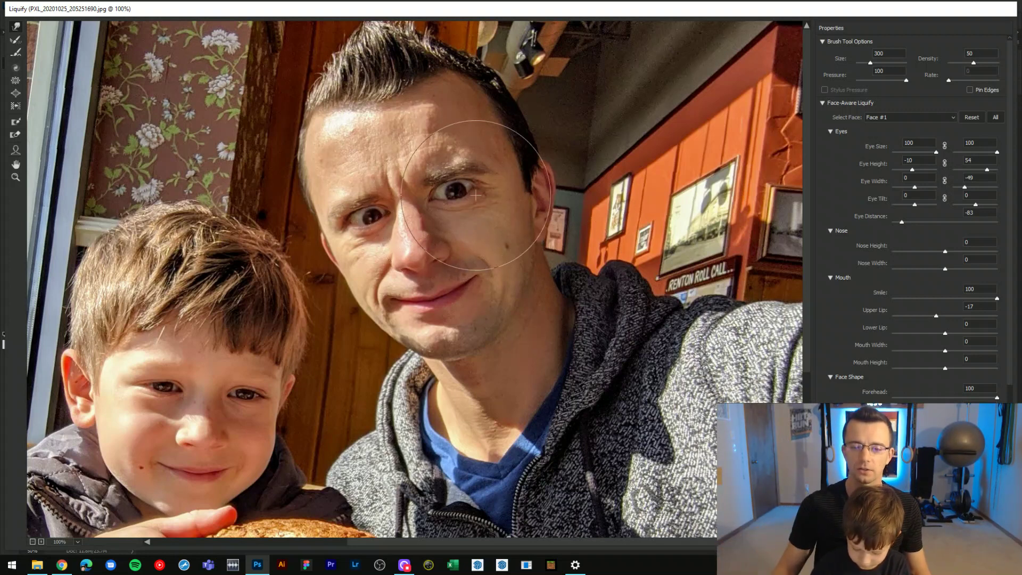
{"action": "key", "text": "bracketright"}
{"action": "key", "text": "bracketright"}
{"action": "key", "text": "bracketright"}
{"action": "key", "text": "bracketright"}
{"action": "key", "text": "bracketright"}
{"action": "key", "text": "bracketright"}
{"action": "key", "text": "bracketright"}
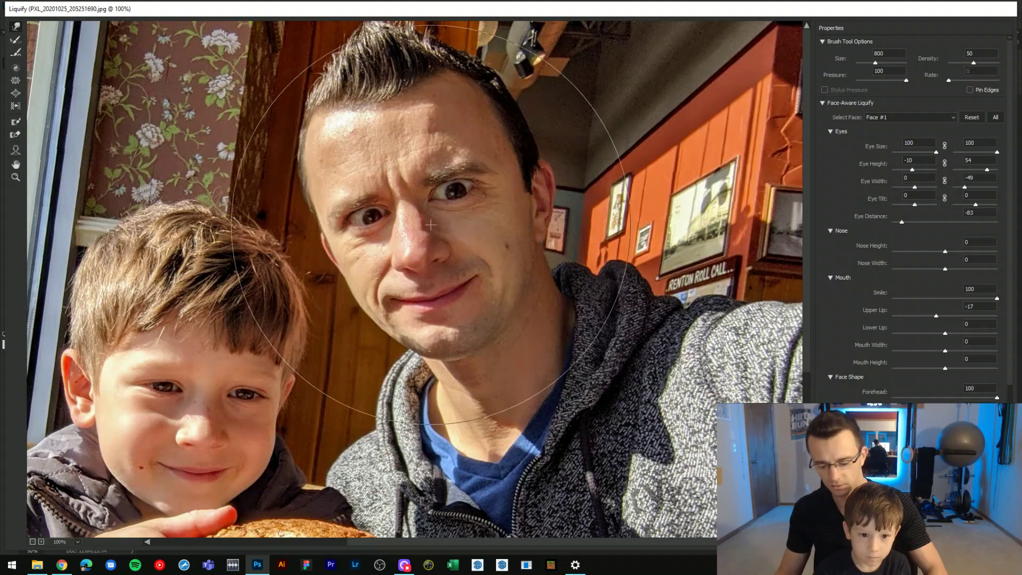
{"action": "key", "text": "bracketright"}
{"action": "key", "text": "bracketright"}
{"action": "key", "text": "bracketright"}
{"action": "key", "text": "bracketright"}
{"action": "key", "text": "ctrl+minus"}
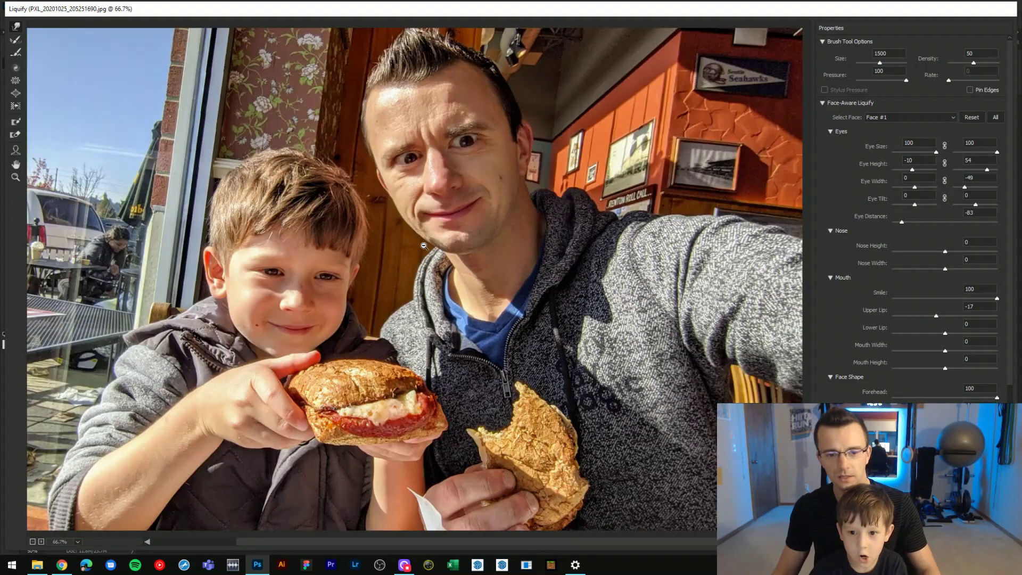
{"action": "left_click_drag", "start_coordinate": [431, 277], "coordinate": [441, 278]}
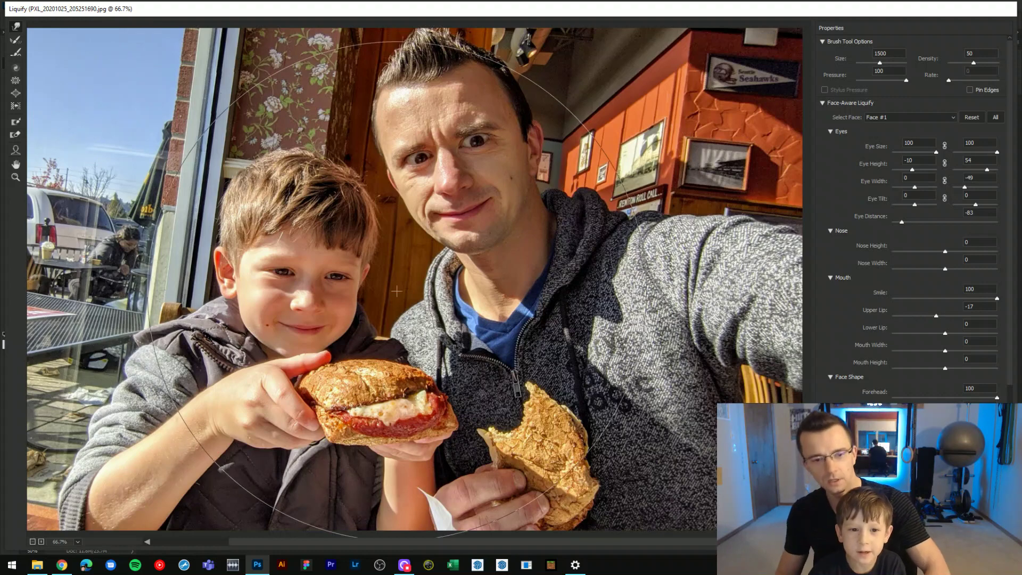
Try distorting the father's cheek and nose with the Push Left tool at brush size 100, and undo the stroke
{"action": "mouse_move", "coordinate": [397, 291]}
{"action": "left_mouse_down"}
{"action": "mouse_move", "coordinate": [409, 271]}
{"action": "mouse_move", "coordinate": [438, 262]}
{"action": "left_mouse_up"}
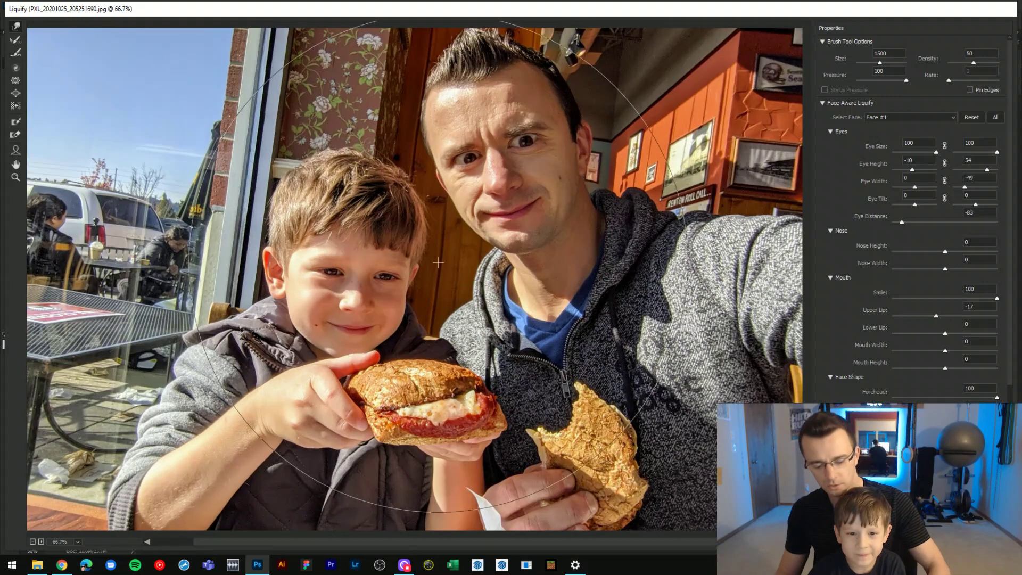
{"action": "key", "text": "bracketleft"}
{"action": "key", "text": "bracketleft"}
{"action": "key", "text": "bracketleft"}
{"action": "key", "text": "bracketleft"}
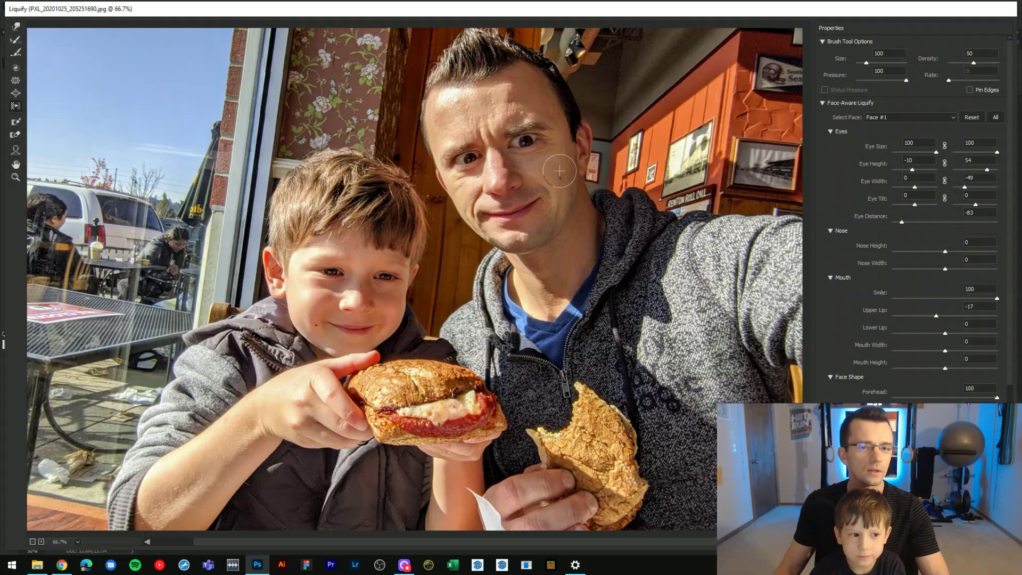
{"action": "mouse_move", "coordinate": [536, 170]}
{"action": "left_mouse_down"}
{"action": "mouse_move", "coordinate": [518, 189]}
{"action": "mouse_move", "coordinate": [495, 152]}
{"action": "mouse_move", "coordinate": [479, 223]}
{"action": "left_mouse_up"}
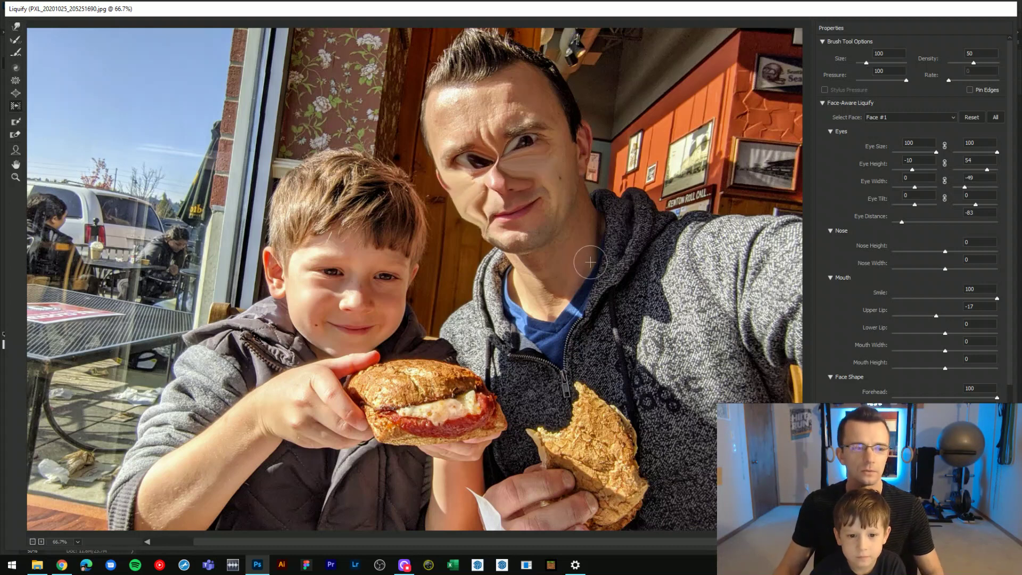
{"action": "key", "text": "ctrl+z"}
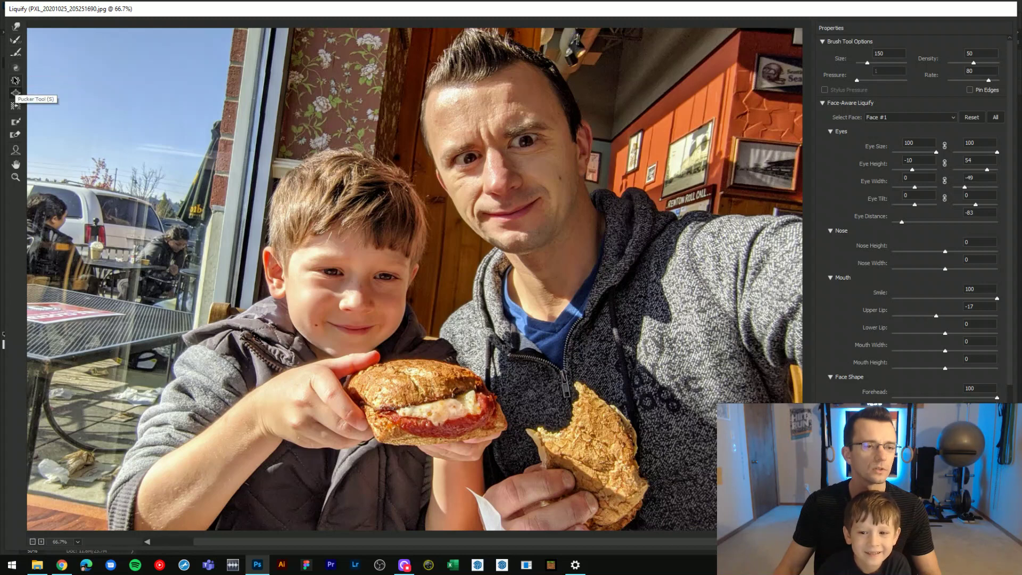
Inflate the father's and son's noses into large balls with the Bloat tool at brush size 300
{"action": "left_click", "coordinate": [15, 94]}
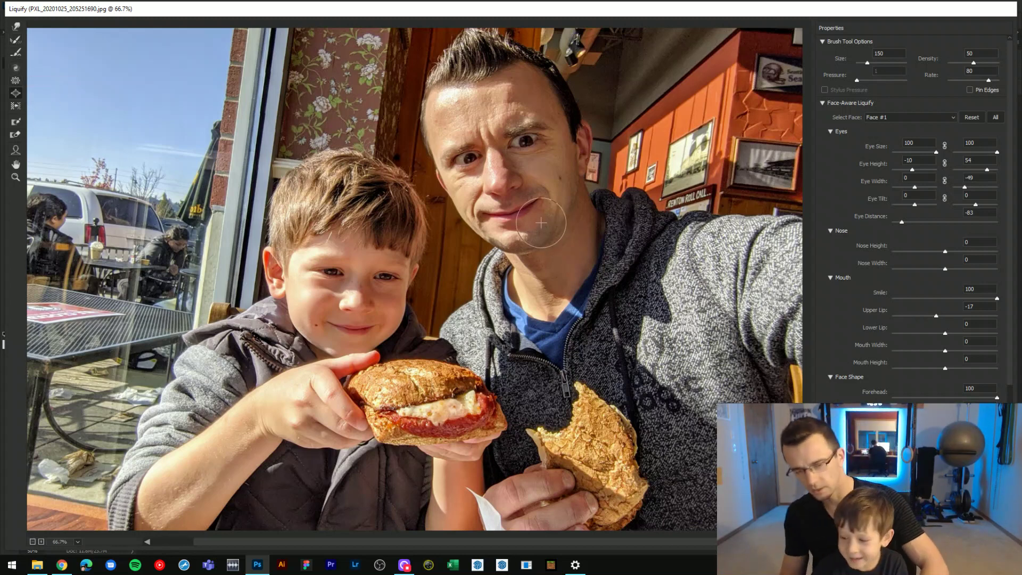
{"action": "key", "text": "bracketright"}
{"action": "key", "text": "bracketright"}
{"action": "key", "text": "bracketright"}
{"action": "key", "text": "bracketright"}
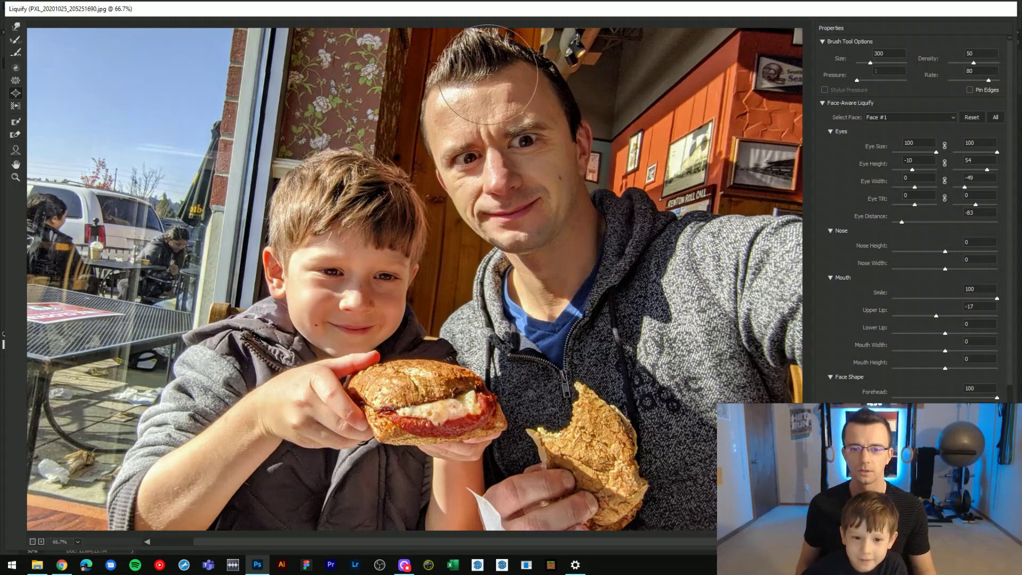
{"action": "left_click_drag", "start_coordinate": [506, 182], "coordinate": [492, 189]}
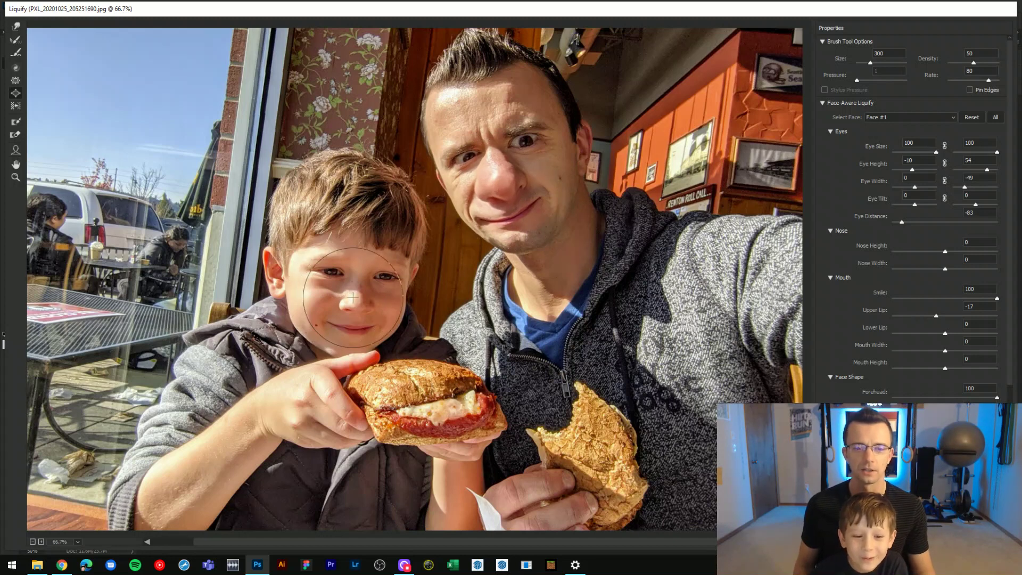
{"action": "left_click_drag", "start_coordinate": [350, 297], "coordinate": [354, 299]}
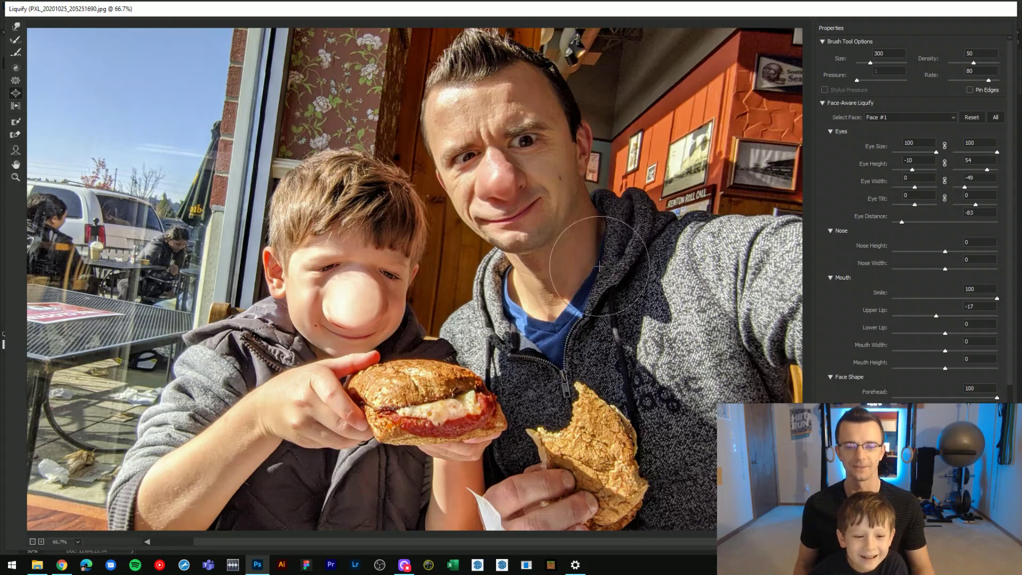
{"action": "left_click_drag", "start_coordinate": [518, 190], "coordinate": [501, 179]}
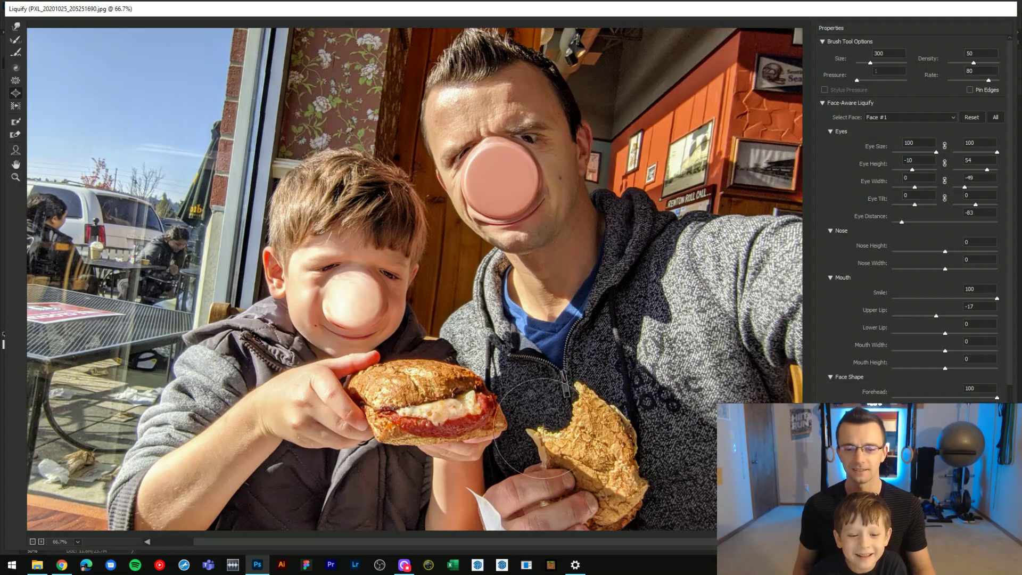
Bloat the son's sandwich and two areas of the father's sandwich with the size 300 brush
{"action": "mouse_move", "coordinate": [422, 449]}
{"action": "left_mouse_down"}
{"action": "mouse_move", "coordinate": [431, 442]}
{"action": "mouse_move", "coordinate": [481, 458]}
{"action": "mouse_move", "coordinate": [428, 413]}
{"action": "mouse_move", "coordinate": [432, 440]}
{"action": "mouse_move", "coordinate": [426, 425]}
{"action": "left_mouse_up"}
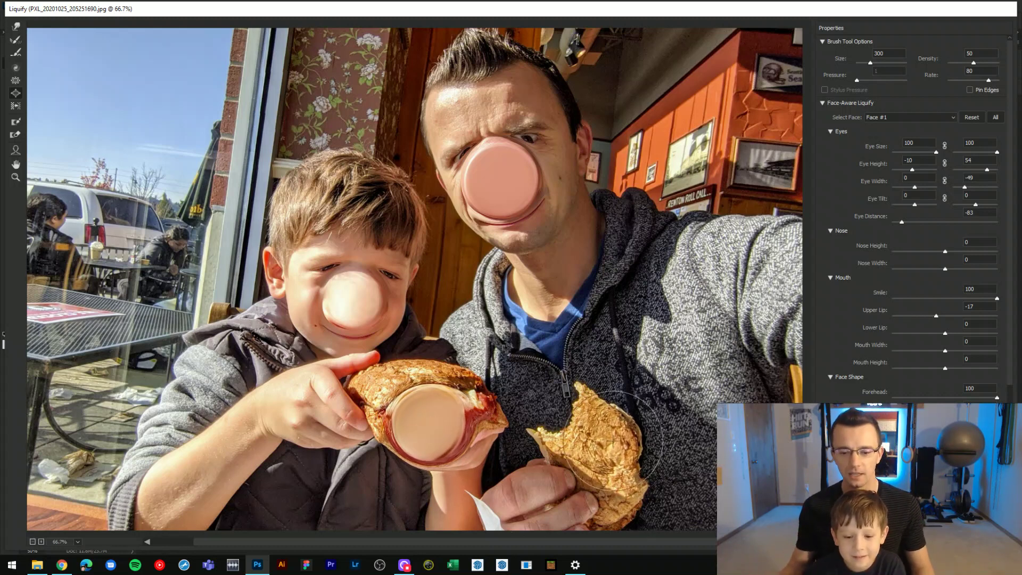
{"action": "left_click_drag", "start_coordinate": [612, 441], "coordinate": [607, 491]}
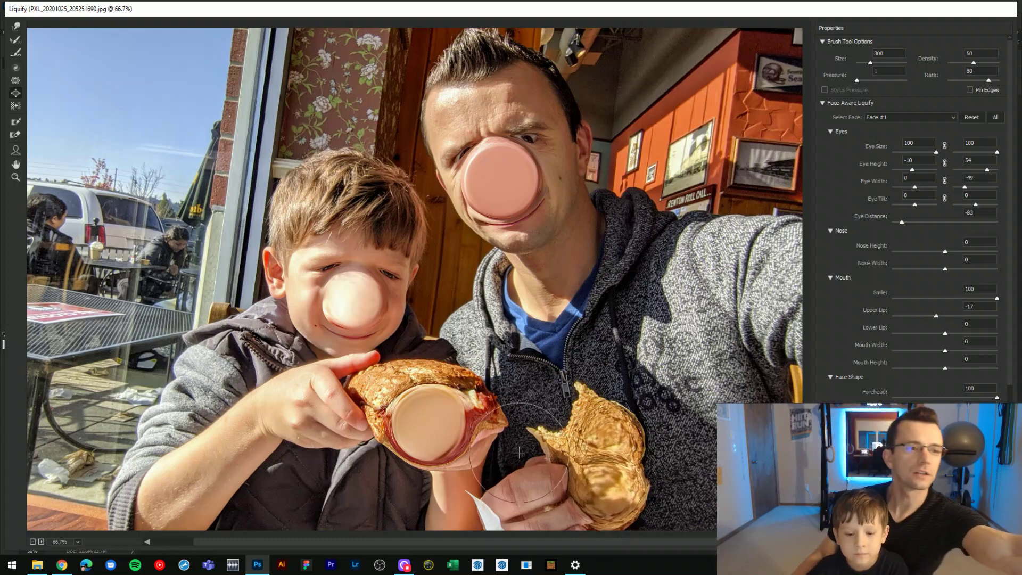
{"action": "mouse_move", "coordinate": [519, 452]}
{"action": "left_mouse_down"}
{"action": "mouse_move", "coordinate": [601, 440]}
{"action": "mouse_move", "coordinate": [612, 420]}
{"action": "left_mouse_up"}
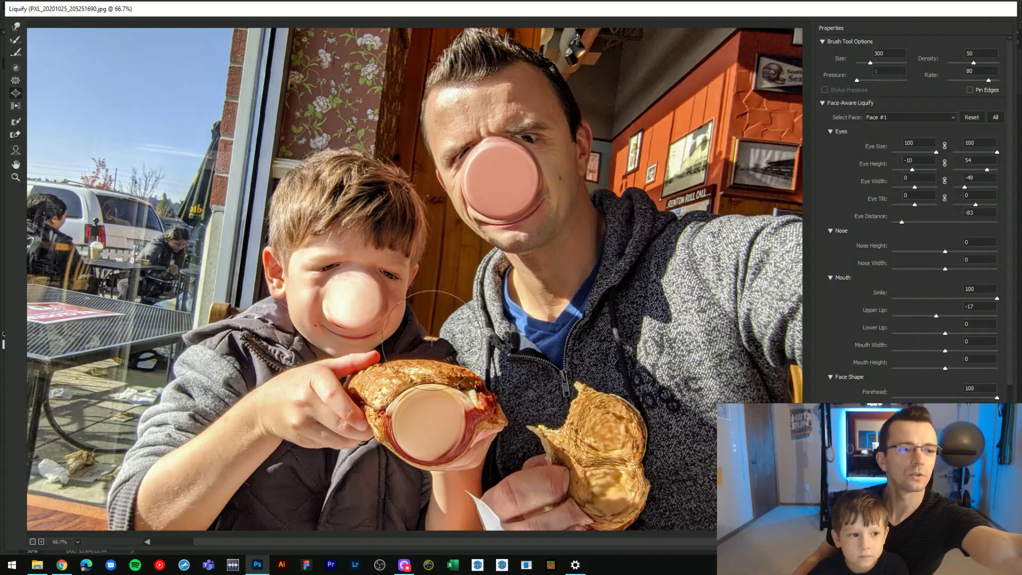
Try restoring the father's nose with the Reconstruct tool at brush size 300, and revert to the bloated nose
{"action": "left_click", "coordinate": [16, 24]}
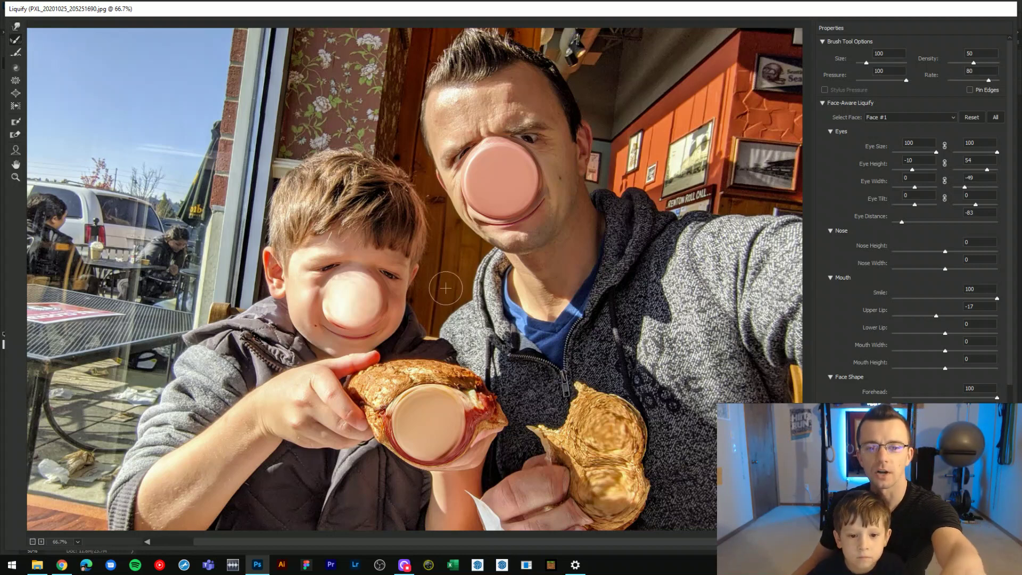
{"action": "key", "text": "bracketright"}
{"action": "key", "text": "bracketright"}
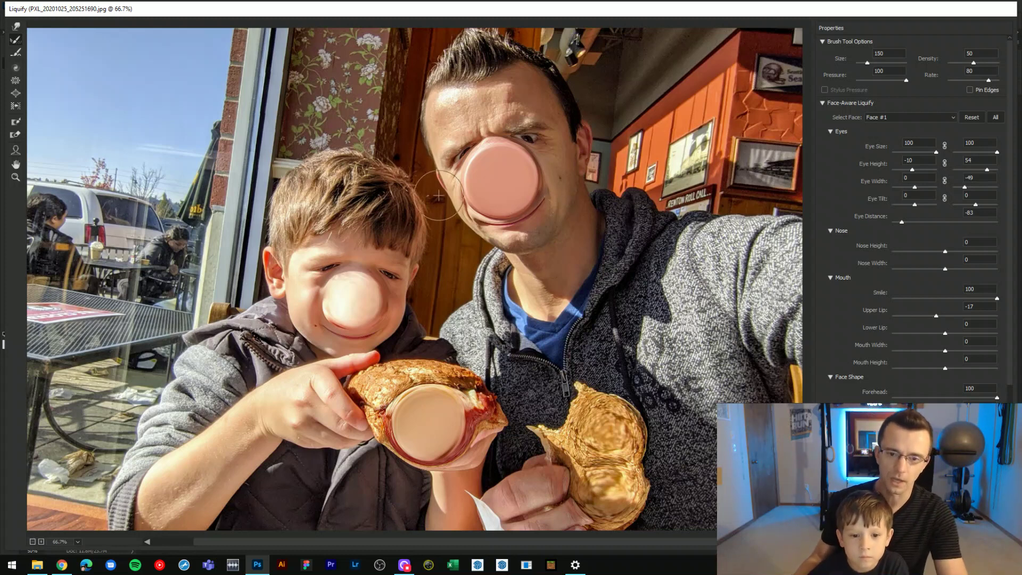
{"action": "key", "text": "bracketright"}
{"action": "key", "text": "bracketright"}
{"action": "key", "text": "bracketright"}
{"action": "key", "text": "bracketright"}
{"action": "mouse_move", "coordinate": [564, 186]}
{"action": "left_mouse_down"}
{"action": "mouse_move", "coordinate": [533, 184]}
{"action": "mouse_move", "coordinate": [588, 187]}
{"action": "mouse_move", "coordinate": [493, 178]}
{"action": "mouse_move", "coordinate": [510, 189]}
{"action": "mouse_move", "coordinate": [480, 152]}
{"action": "mouse_move", "coordinate": [490, 163]}
{"action": "left_mouse_up"}
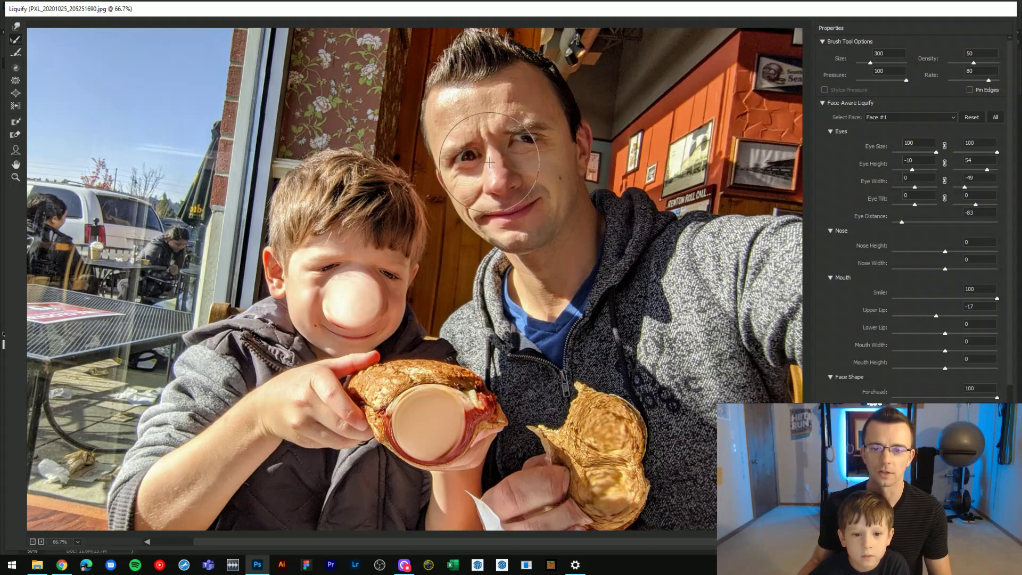
{"action": "key", "text": "ctrl+z"}
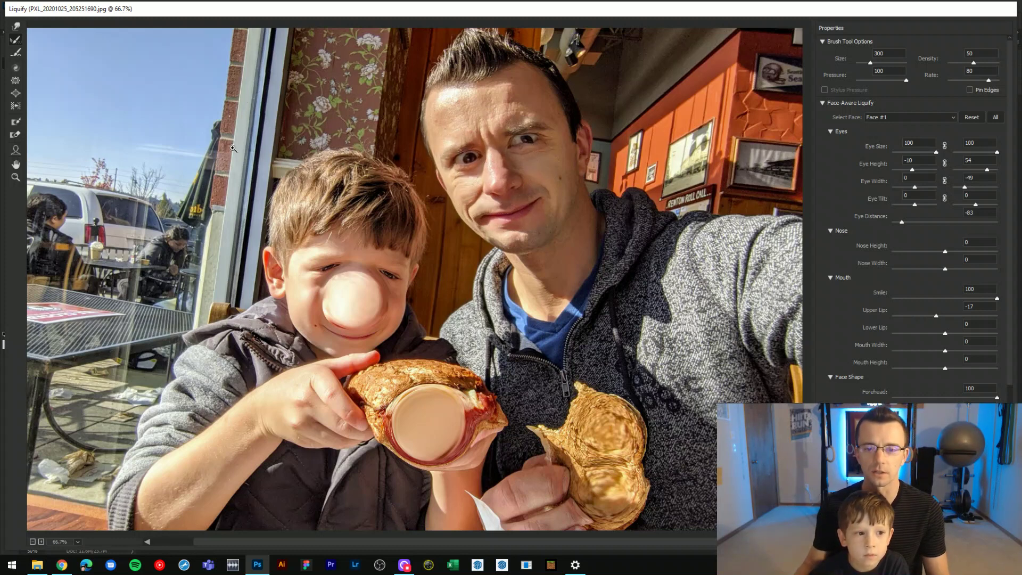
{"action": "key", "text": "ctrl+shift+z"}
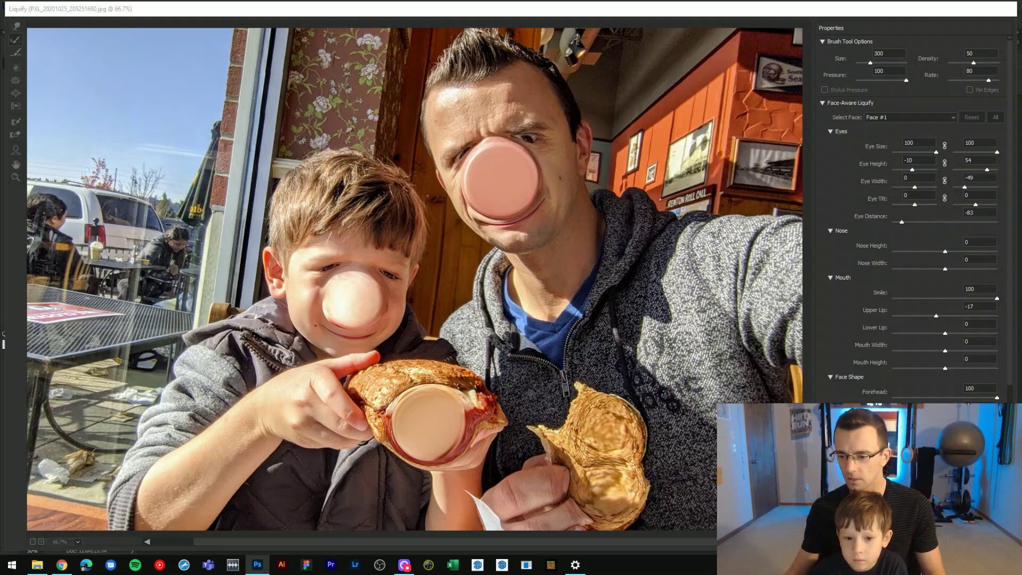
Apply the Liquify distortion and compare both versions by hiding the top Layer 0 and showing it again
{"action": "key", "text": "Return"}
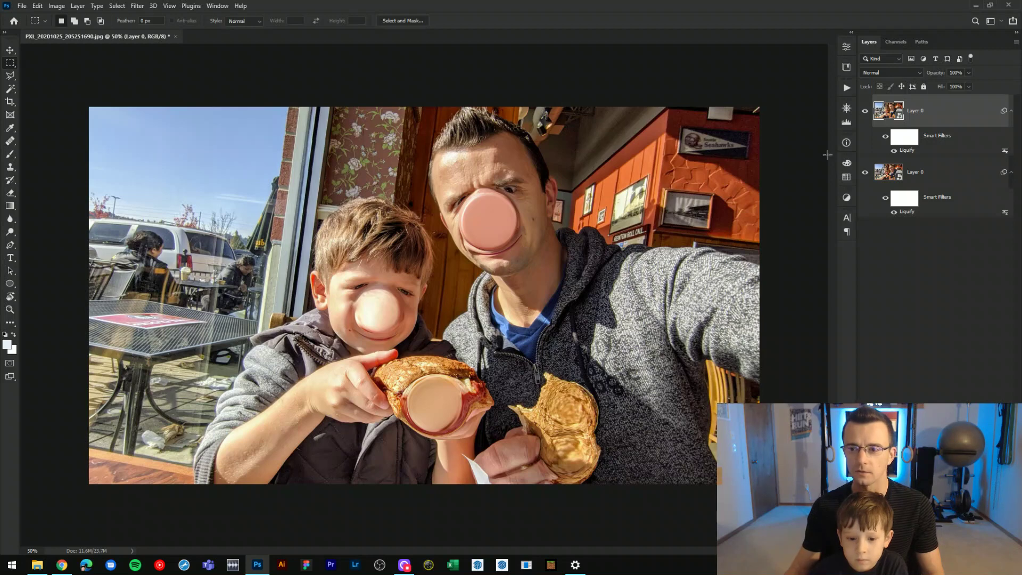
{"action": "left_click", "coordinate": [866, 111]}
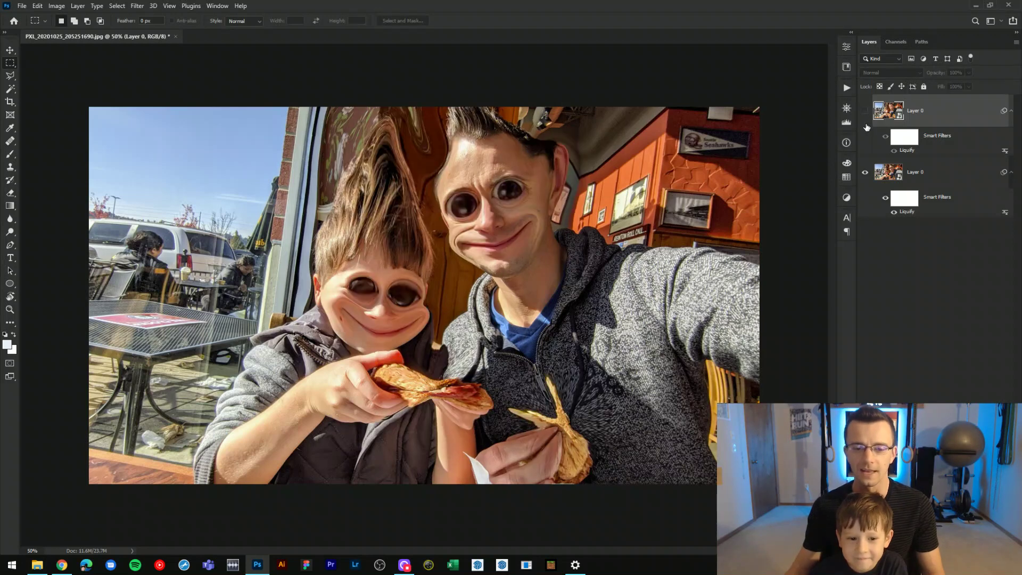
{"action": "left_click", "coordinate": [509, 229]}
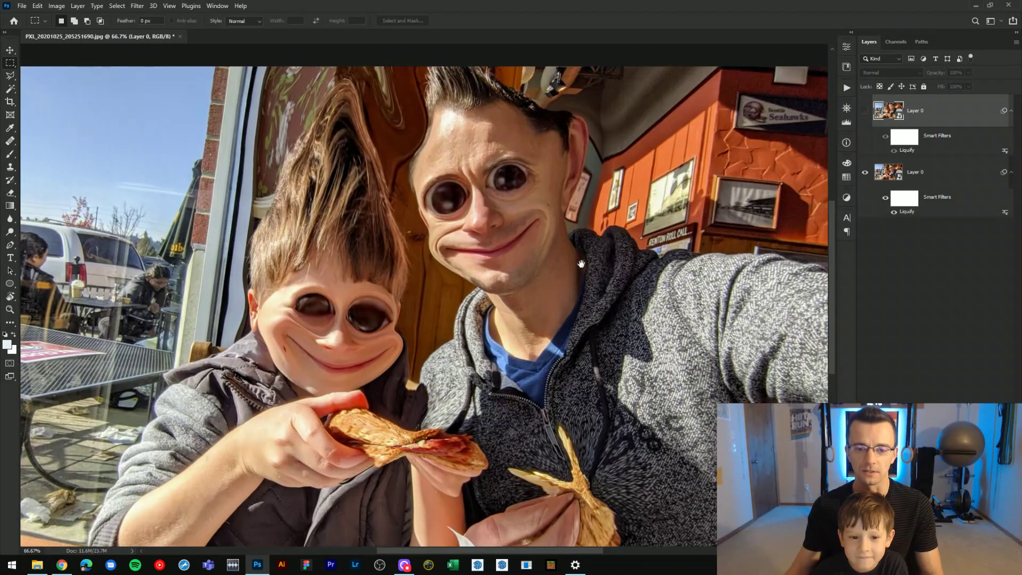
{"action": "left_click_drag", "start_coordinate": [561, 301], "coordinate": [572, 263]}
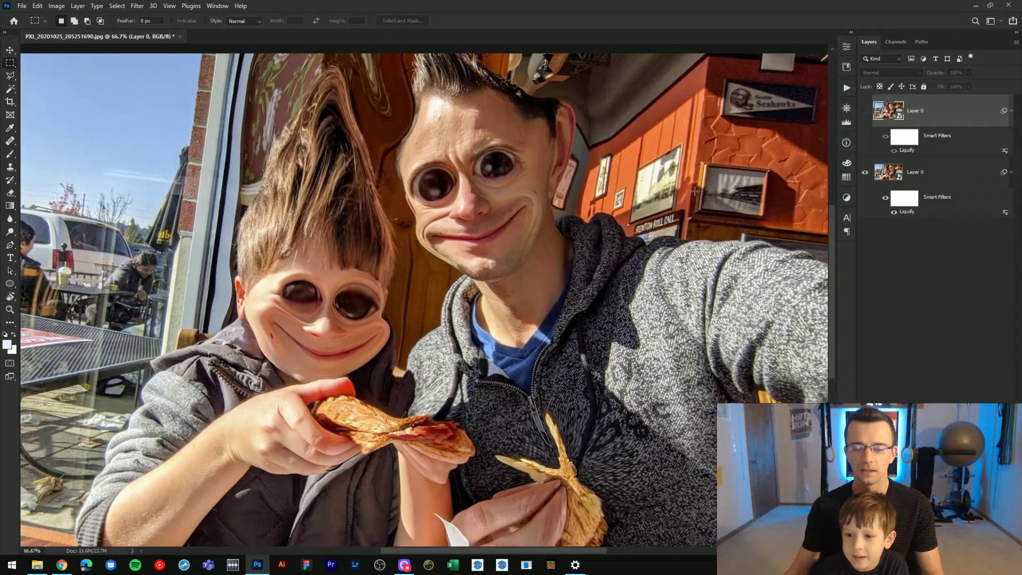
{"action": "left_click", "coordinate": [865, 113]}
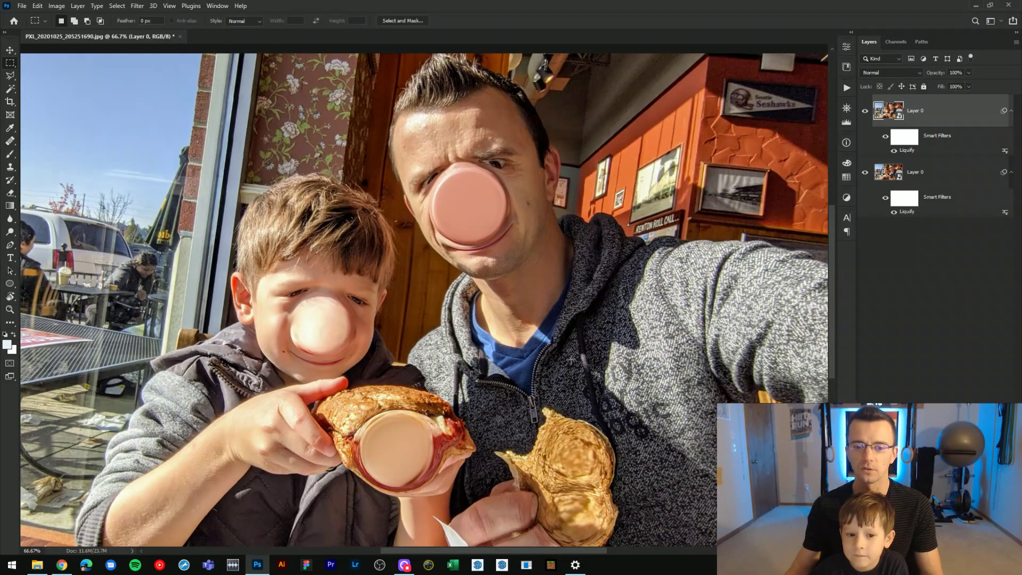